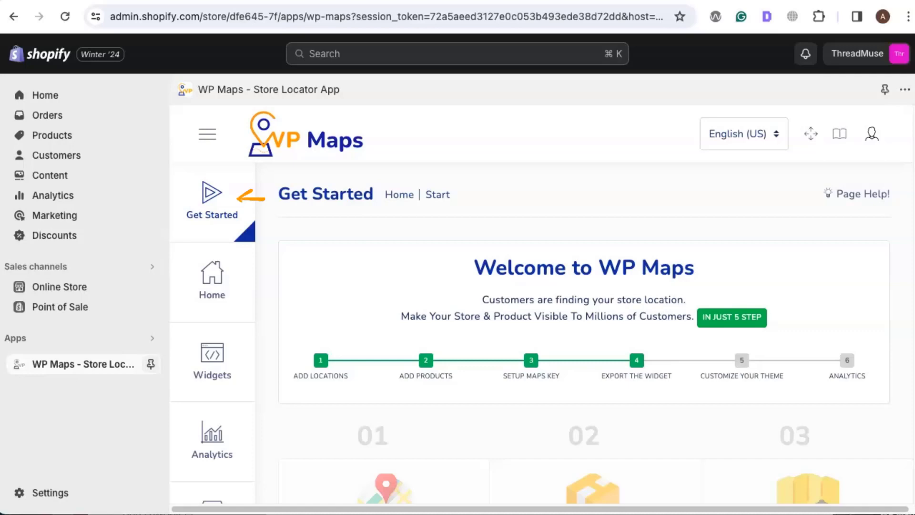
Step: Review the setup steps on the Get Started page and look at the store locations import page
{"action": "scroll", "coordinate": [605, 229], "scroll_direction": "down", "scroll_amount": 5}
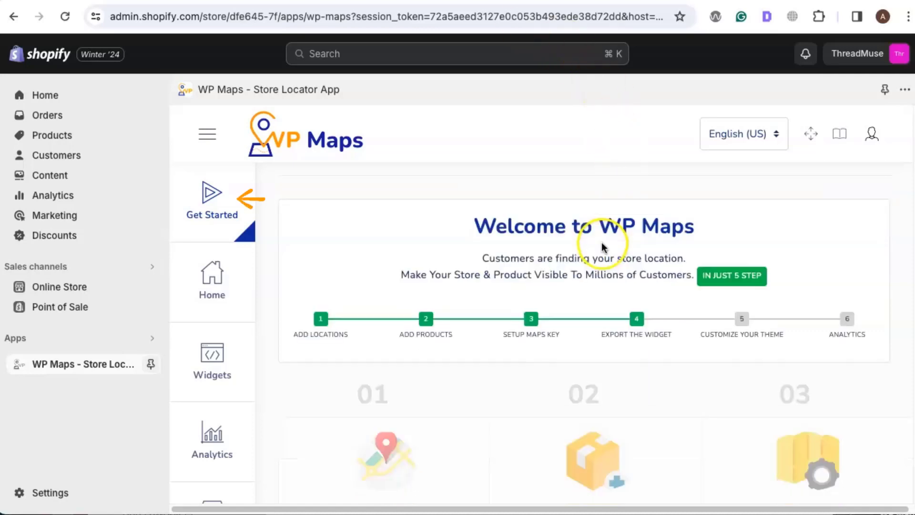
{"action": "scroll", "coordinate": [474, 303], "scroll_direction": "down", "scroll_amount": 10}
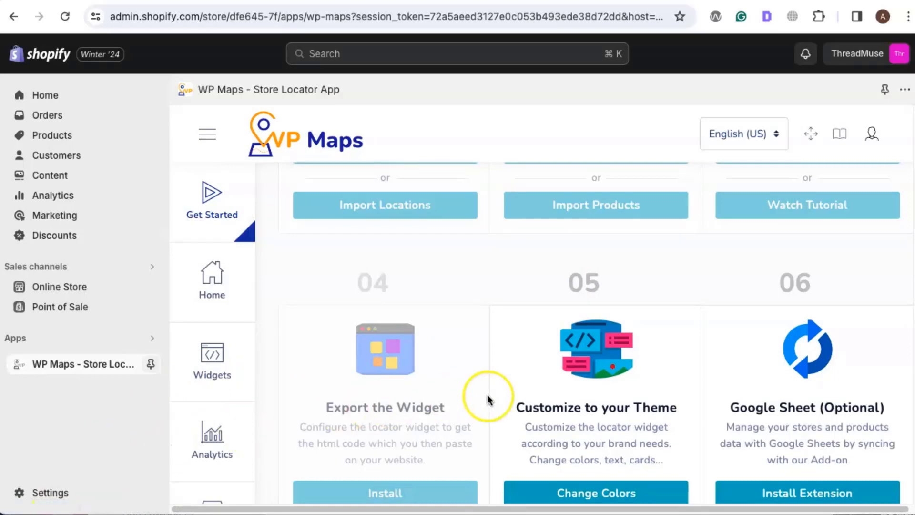
{"action": "scroll", "coordinate": [485, 394], "scroll_direction": "up", "scroll_amount": 2}
{"action": "scroll", "coordinate": [487, 400], "scroll_direction": "up", "scroll_amount": 4}
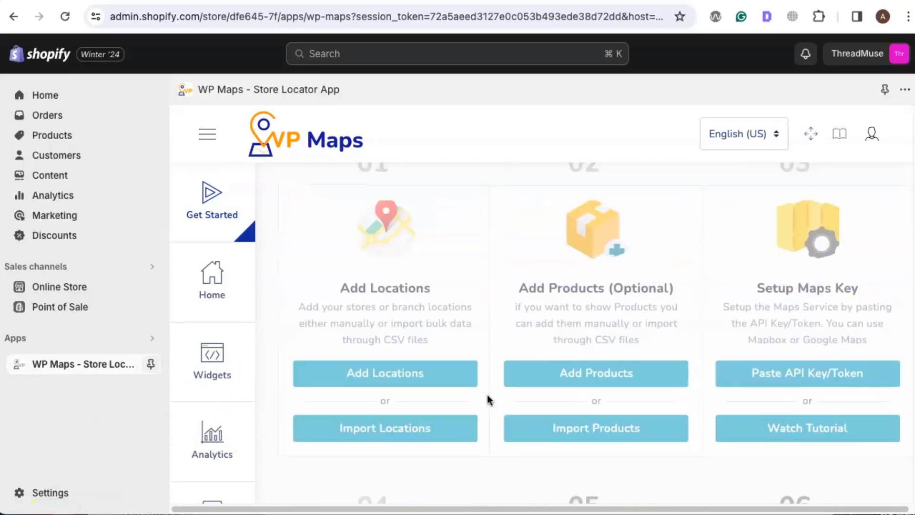
{"action": "scroll", "coordinate": [487, 401], "scroll_direction": "up", "scroll_amount": 1}
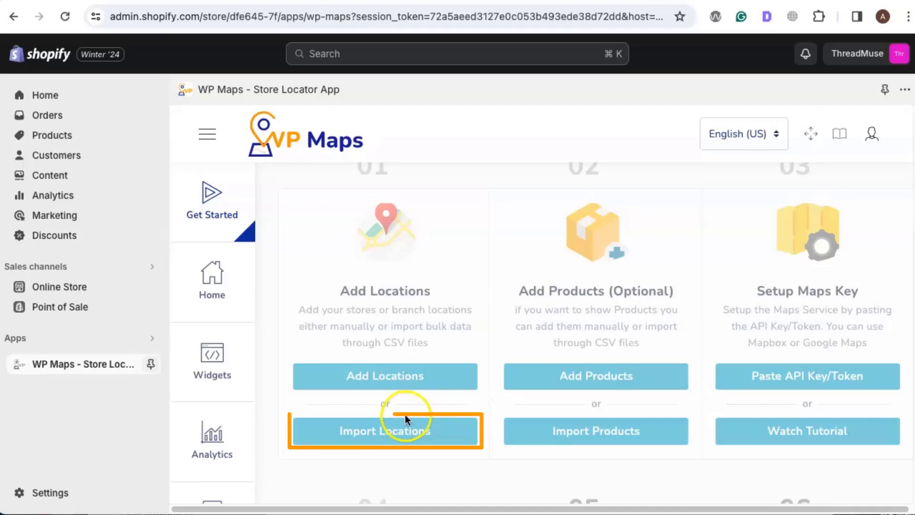
{"action": "left_click", "coordinate": [395, 428]}
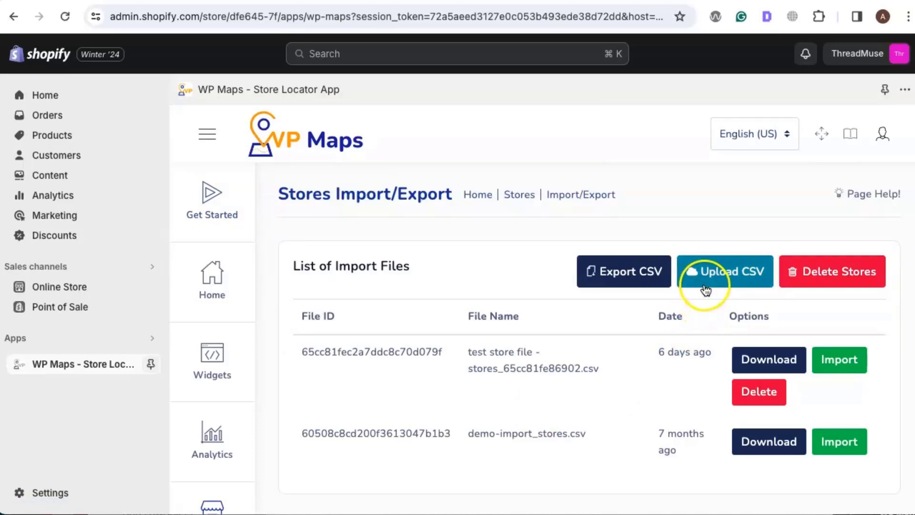
{"action": "left_click", "coordinate": [198, 215]}
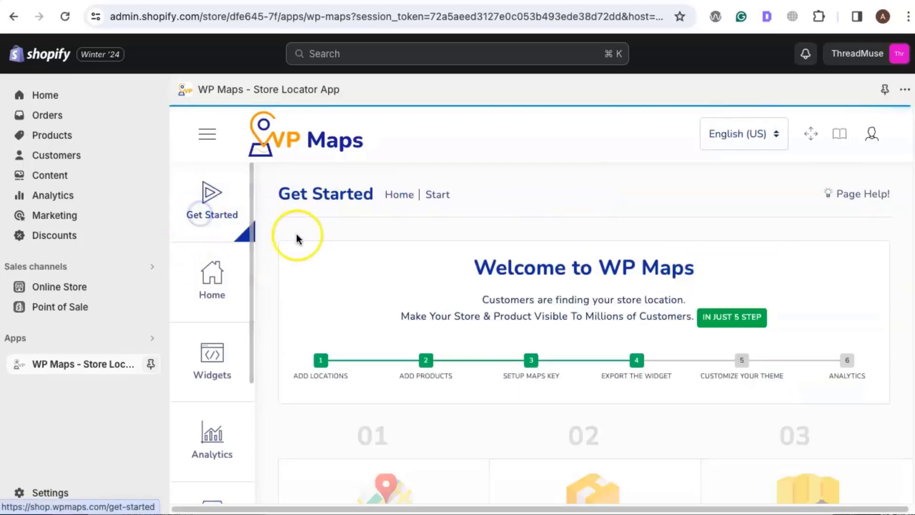
Step: Start a new store location and title it "Pickup point 1"
{"action": "scroll", "coordinate": [370, 304], "scroll_direction": "down", "scroll_amount": 5}
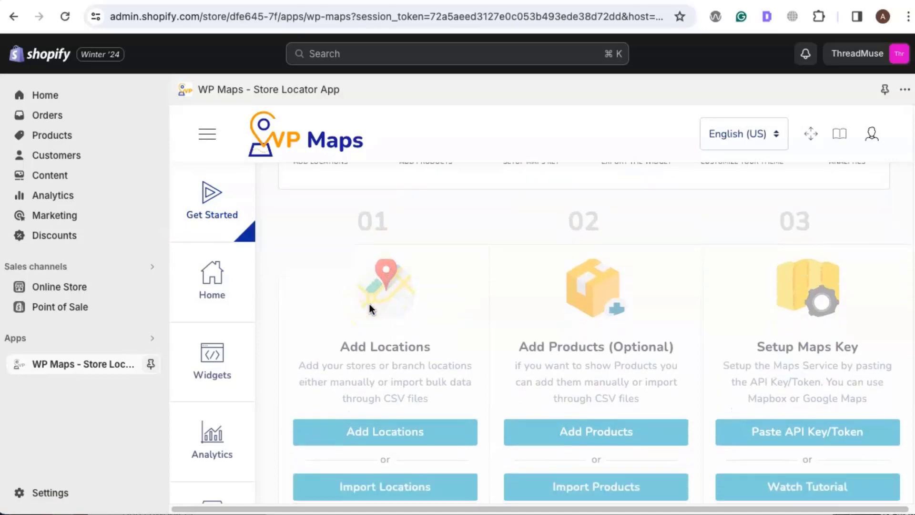
{"action": "left_click", "coordinate": [383, 430]}
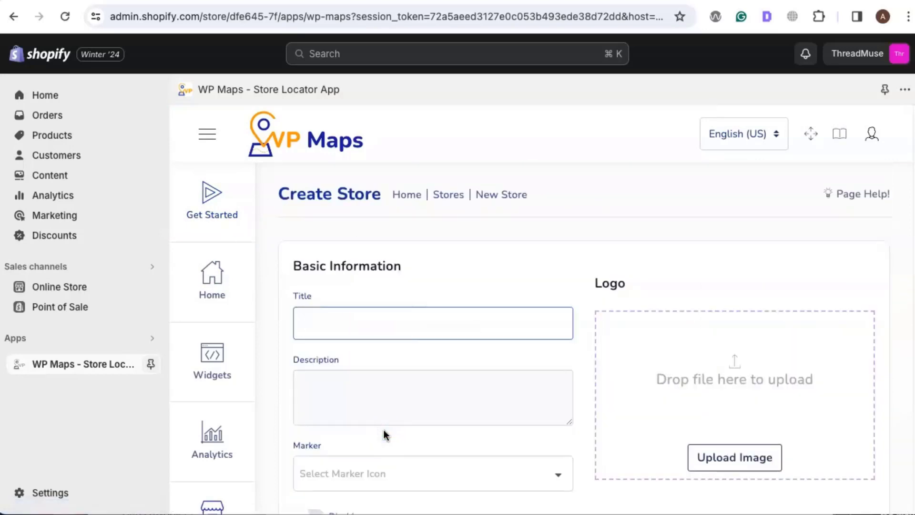
{"action": "type", "text": "Pick"}
{"action": "type", "text": "point"}
{"action": "key", "text": "Left"}
{"action": "key", "text": "Left"}
{"action": "key", "text": "Left"}
{"action": "key", "text": "Left"}
{"action": "key", "text": "Left"}
{"action": "key", "text": "Left"}
{"action": "key", "text": "Left"}
{"action": "key", "text": "Right"}
{"action": "type", "text": "up"}
{"action": "left_click", "coordinate": [410, 327]}
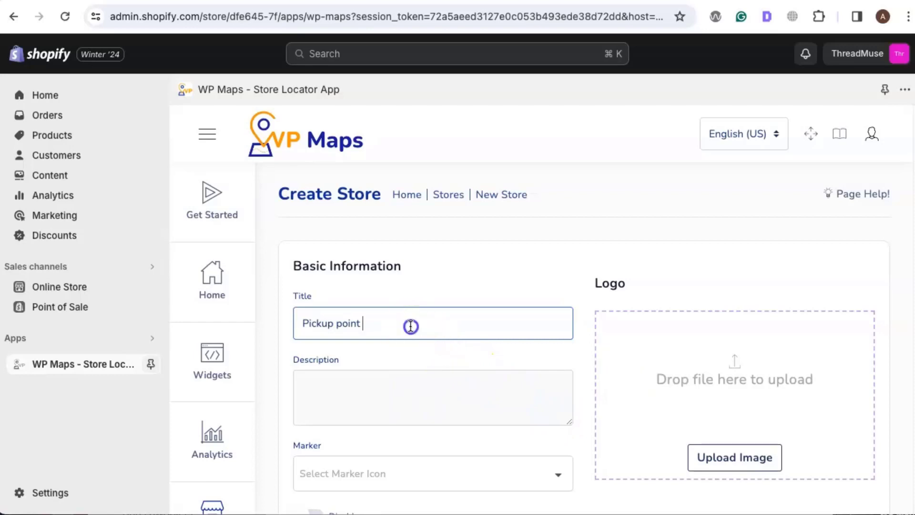
{"action": "type", "text": "1"}
Step: Set the store's map marker to the Blue icon
{"action": "scroll", "coordinate": [453, 318], "scroll_direction": "down", "scroll_amount": 3}
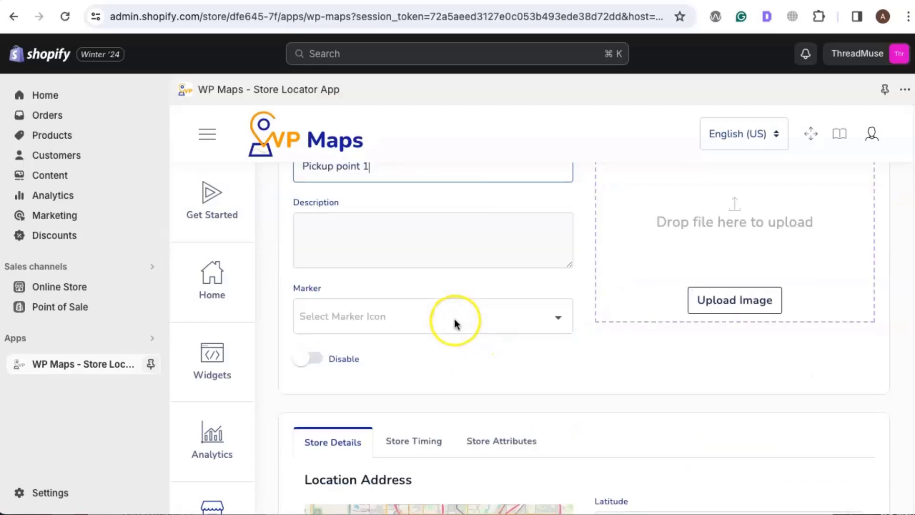
{"action": "left_click", "coordinate": [454, 321]}
{"action": "scroll", "coordinate": [405, 246], "scroll_direction": "up", "scroll_amount": 1}
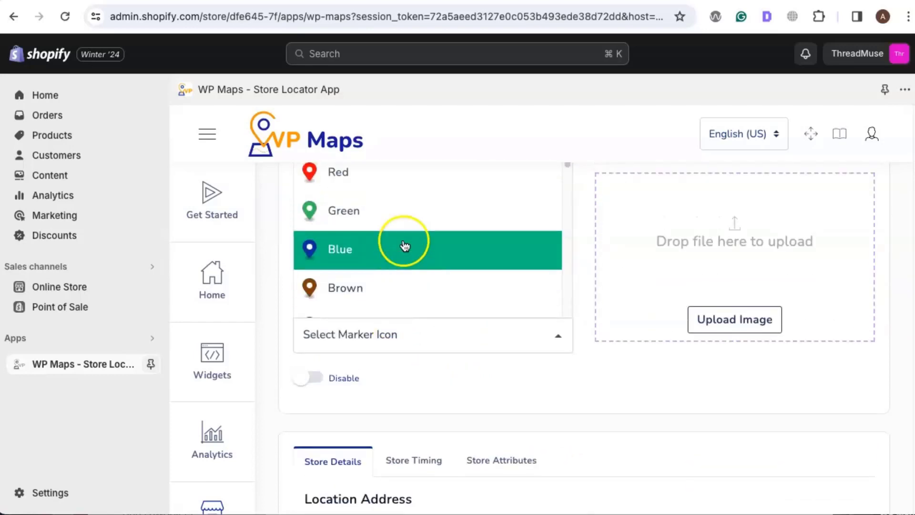
{"action": "left_click", "coordinate": [353, 262]}
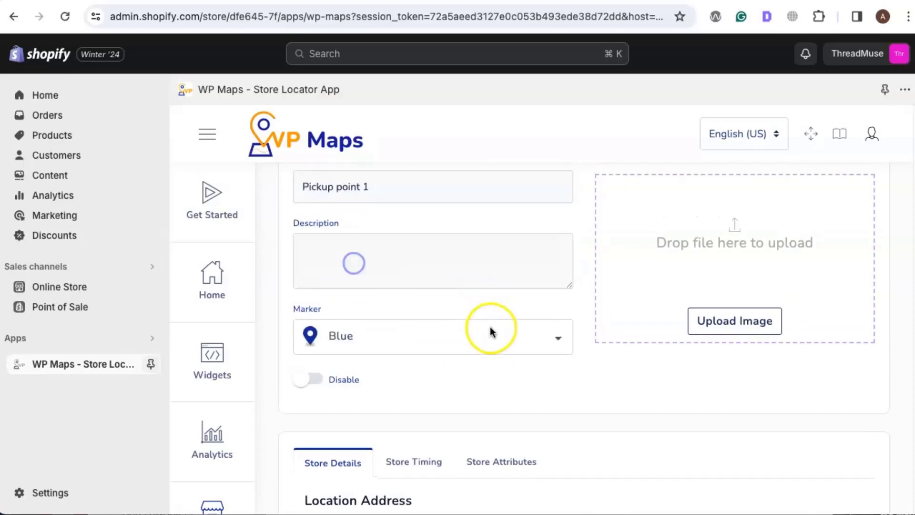
Step: Set the store's country to United States and its city to Orlando, and save the store
{"action": "scroll", "coordinate": [491, 331], "scroll_direction": "down", "scroll_amount": 6}
{"action": "scroll", "coordinate": [591, 382], "scroll_direction": "down", "scroll_amount": 2}
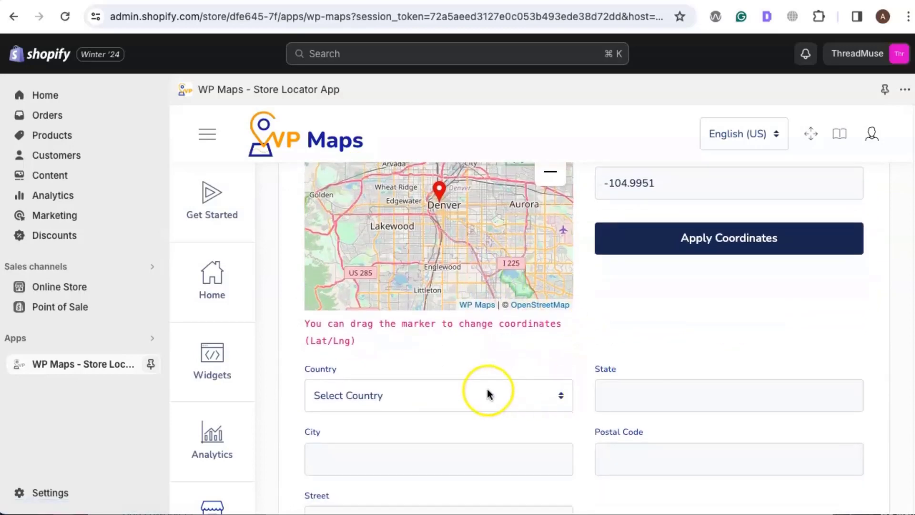
{"action": "left_click", "coordinate": [488, 394]}
{"action": "scroll", "coordinate": [474, 411], "scroll_direction": "down", "scroll_amount": 15}
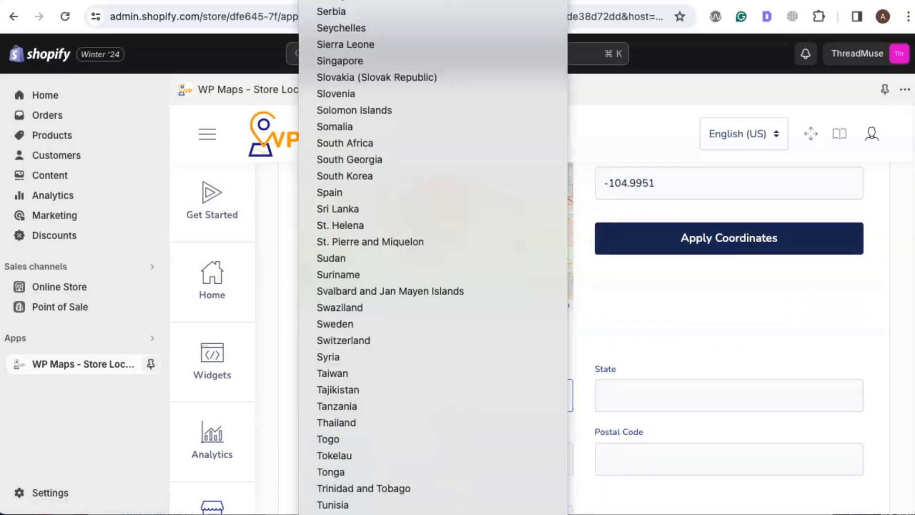
{"action": "scroll", "coordinate": [474, 411], "scroll_direction": "down", "scroll_amount": 3}
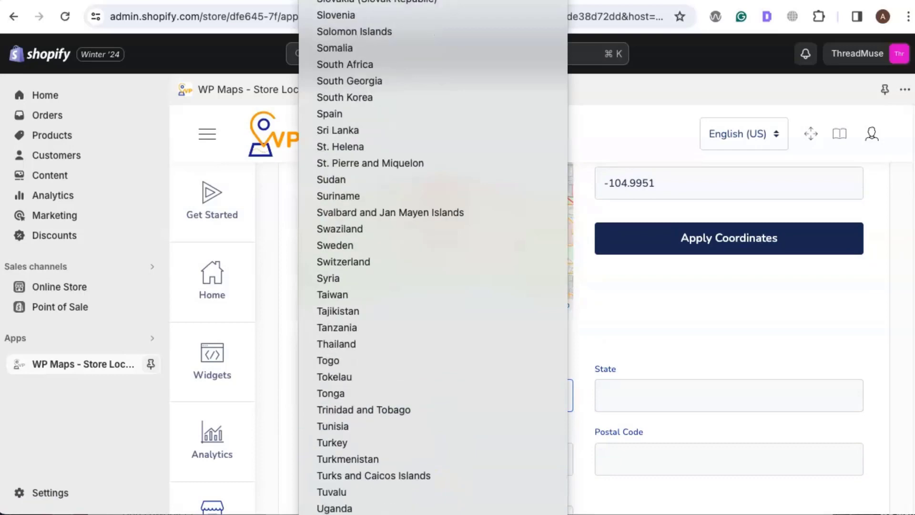
{"action": "left_click", "coordinate": [408, 500]}
{"action": "left_click", "coordinate": [409, 455]}
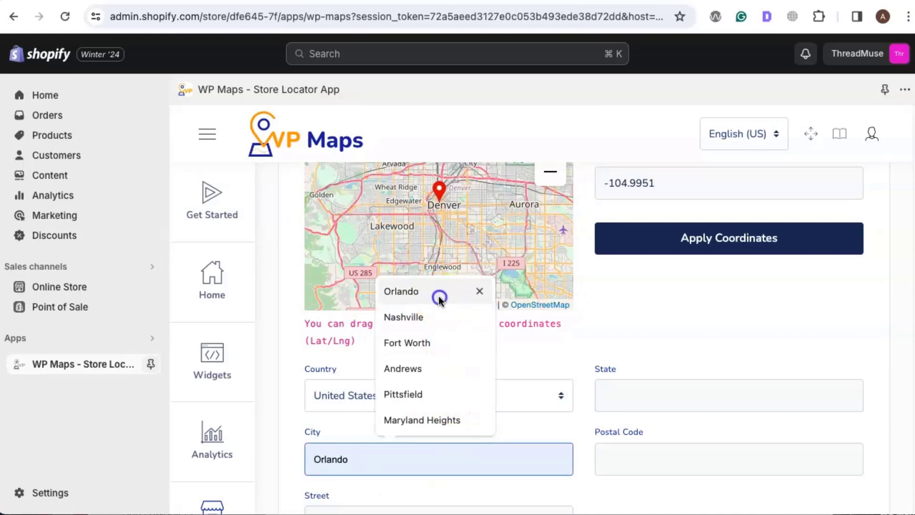
{"action": "left_click", "coordinate": [439, 295]}
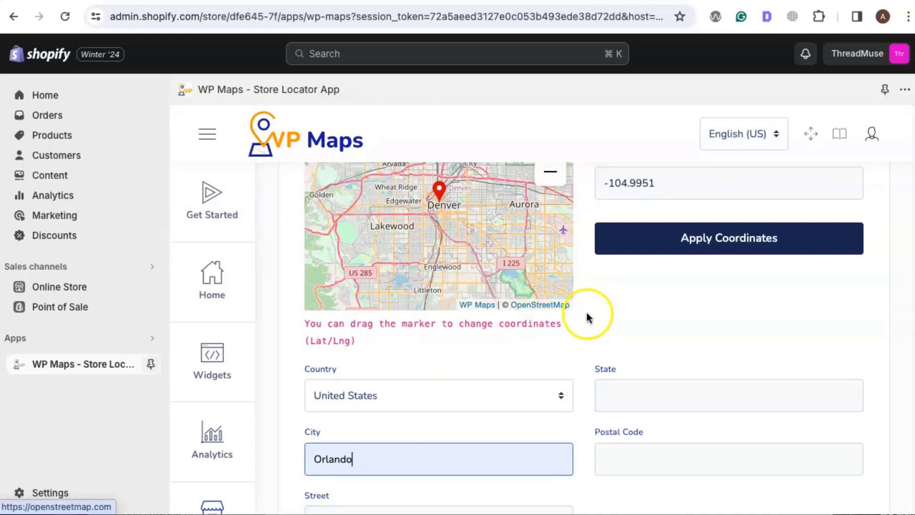
{"action": "scroll", "coordinate": [587, 313], "scroll_direction": "down", "scroll_amount": 10}
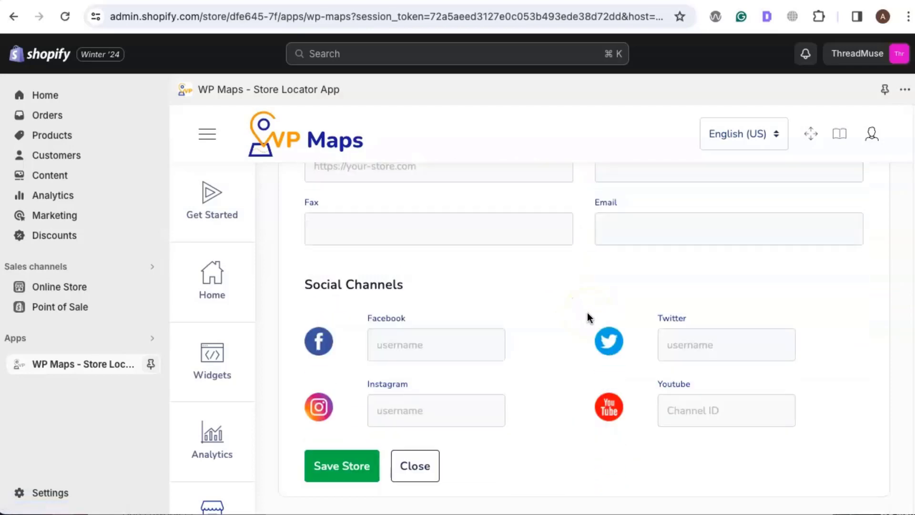
{"action": "left_click", "coordinate": [322, 471]}
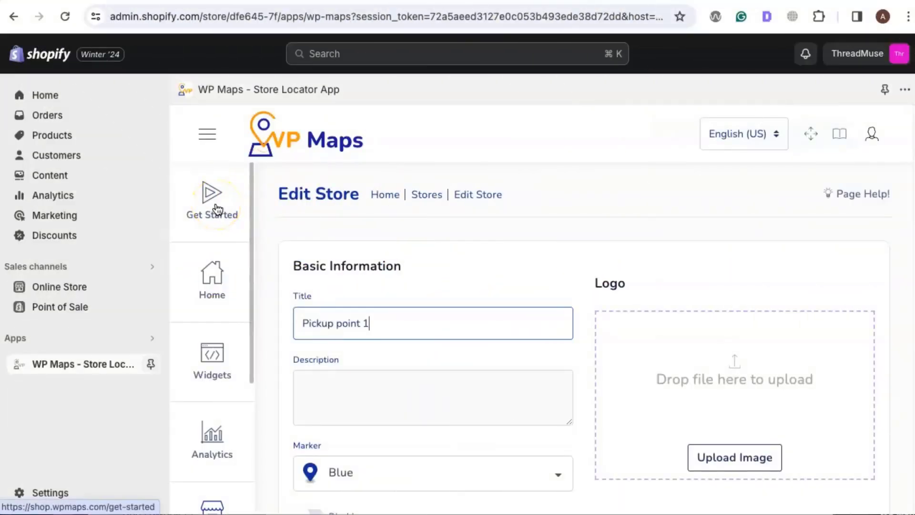
Step: Go to the Setup Maps Key stage and save the Google Maps API key among the third-party API keys
{"action": "left_click", "coordinate": [217, 208]}
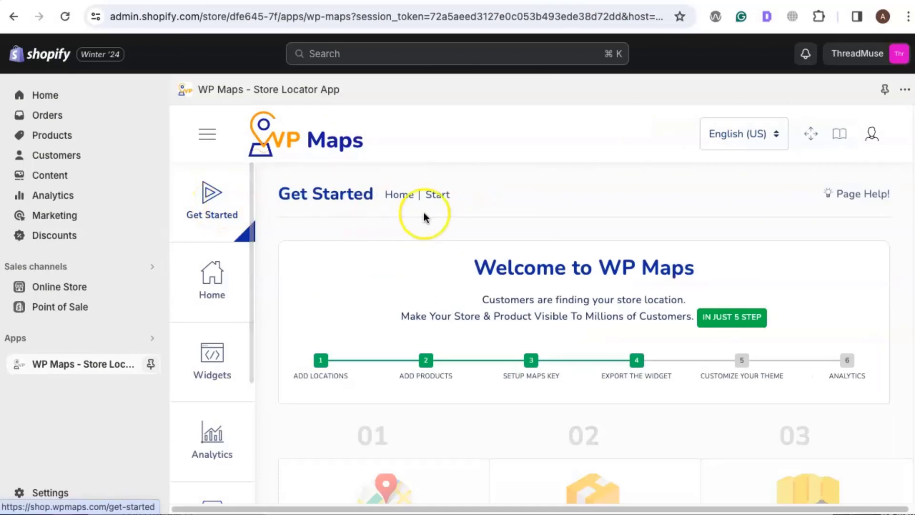
{"action": "scroll", "coordinate": [576, 229], "scroll_direction": "down", "scroll_amount": 2}
{"action": "scroll", "coordinate": [577, 229], "scroll_direction": "down", "scroll_amount": 5}
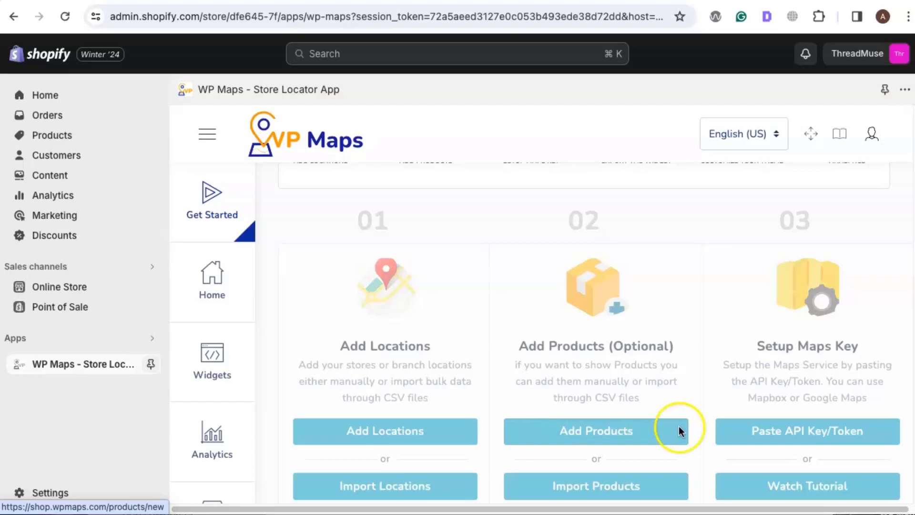
{"action": "left_click", "coordinate": [799, 431]}
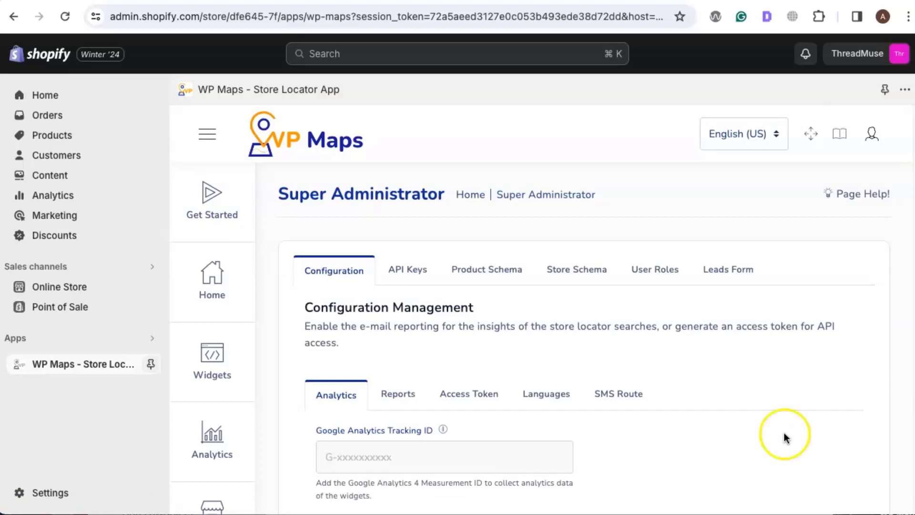
{"action": "left_click", "coordinate": [408, 279]}
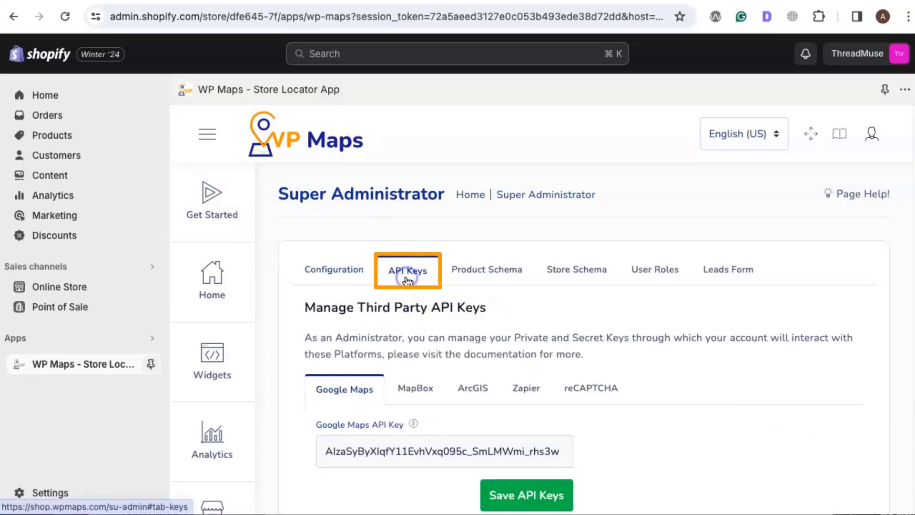
{"action": "scroll", "coordinate": [428, 289], "scroll_direction": "down", "scroll_amount": 1}
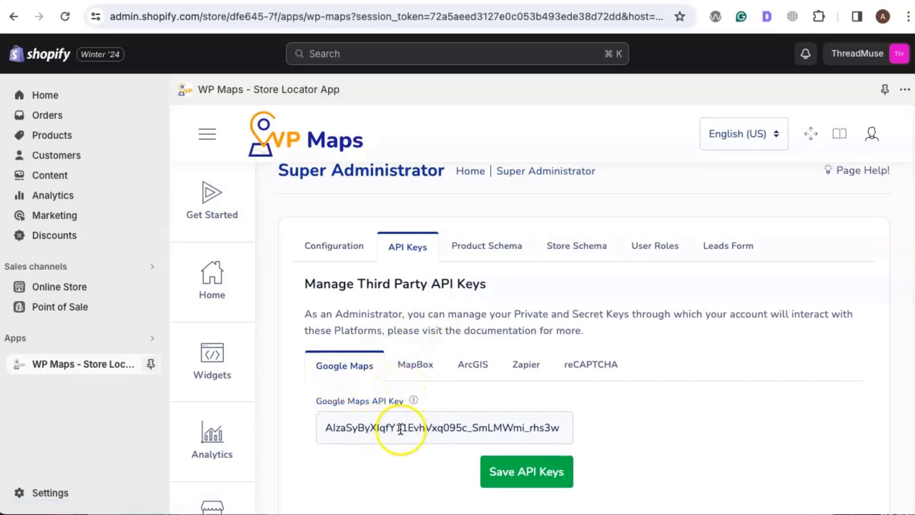
{"action": "left_click", "coordinate": [525, 474]}
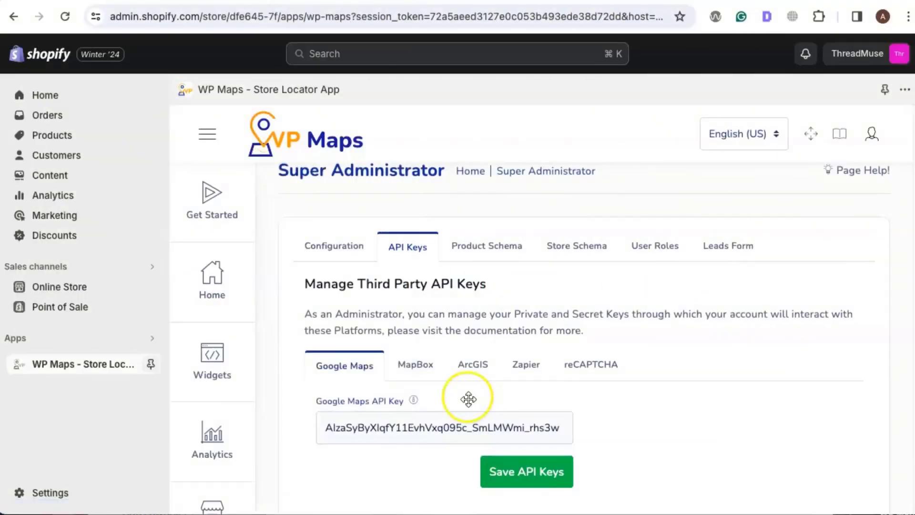
Step: Start installing the locator widget from the Export the Widget stage, opening the Product Locator Configurator
{"action": "left_click", "coordinate": [213, 224]}
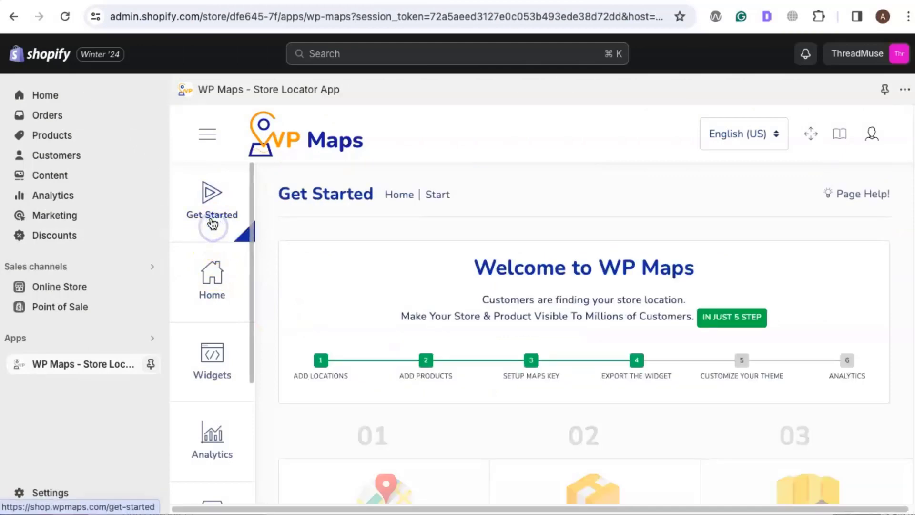
{"action": "scroll", "coordinate": [367, 218], "scroll_direction": "down", "scroll_amount": 10}
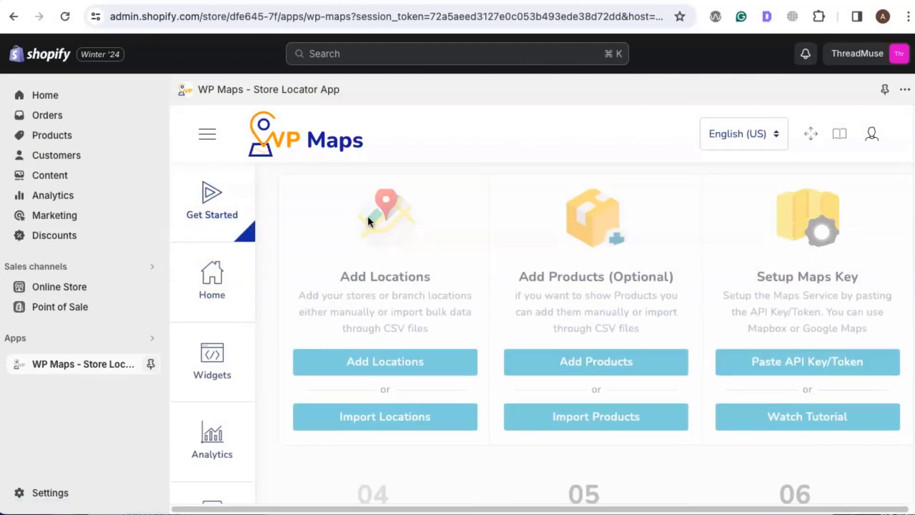
{"action": "scroll", "coordinate": [375, 222], "scroll_direction": "down", "scroll_amount": 3}
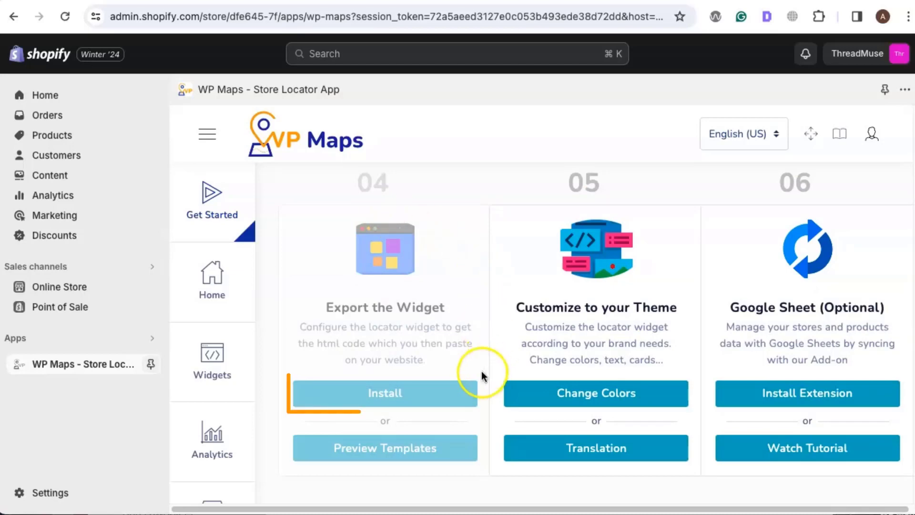
{"action": "left_click", "coordinate": [391, 394]}
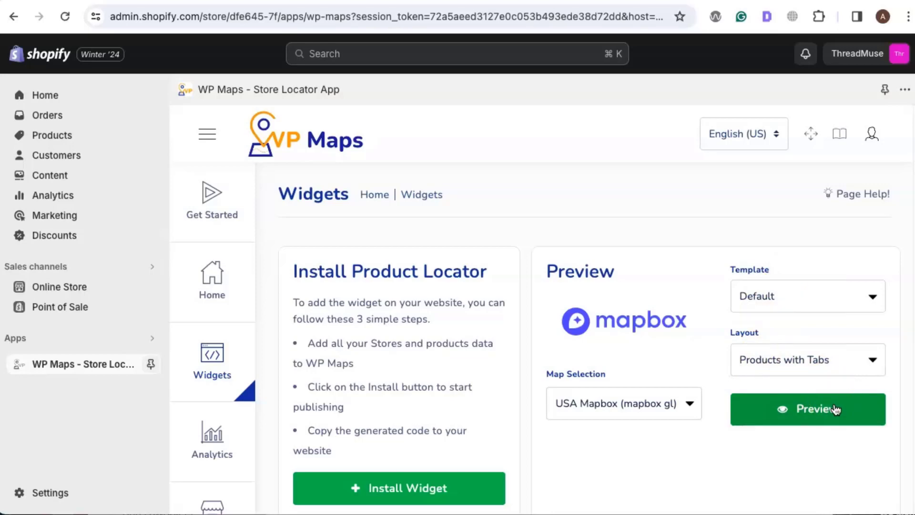
{"action": "scroll", "coordinate": [533, 257], "scroll_direction": "down", "scroll_amount": 1}
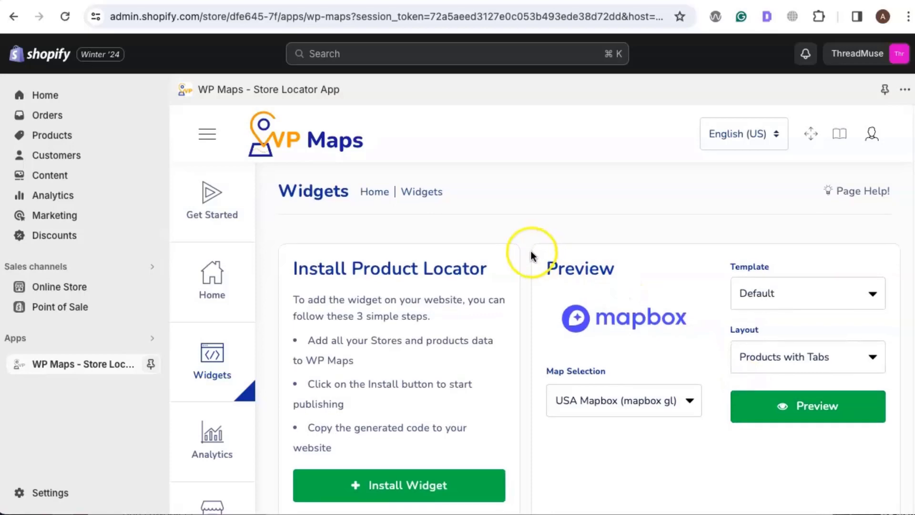
{"action": "scroll", "coordinate": [532, 259], "scroll_direction": "down", "scroll_amount": 2}
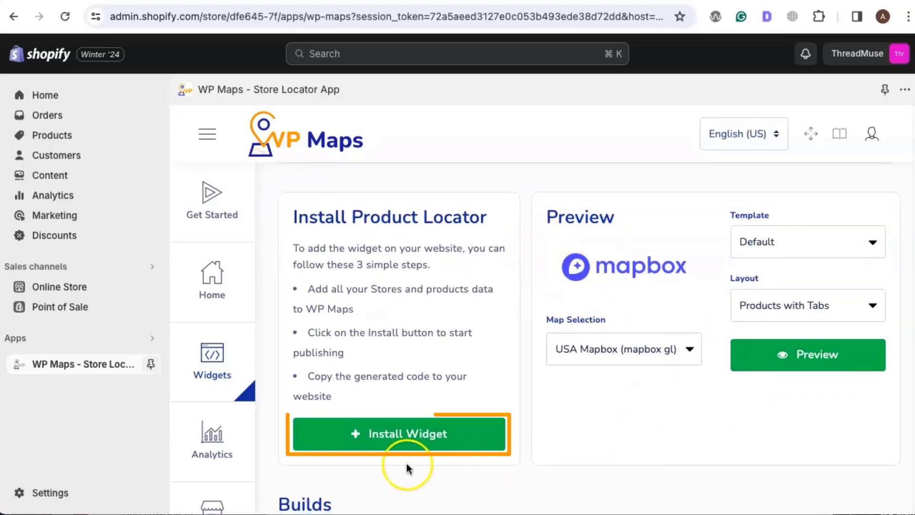
{"action": "left_click", "coordinate": [390, 448]}
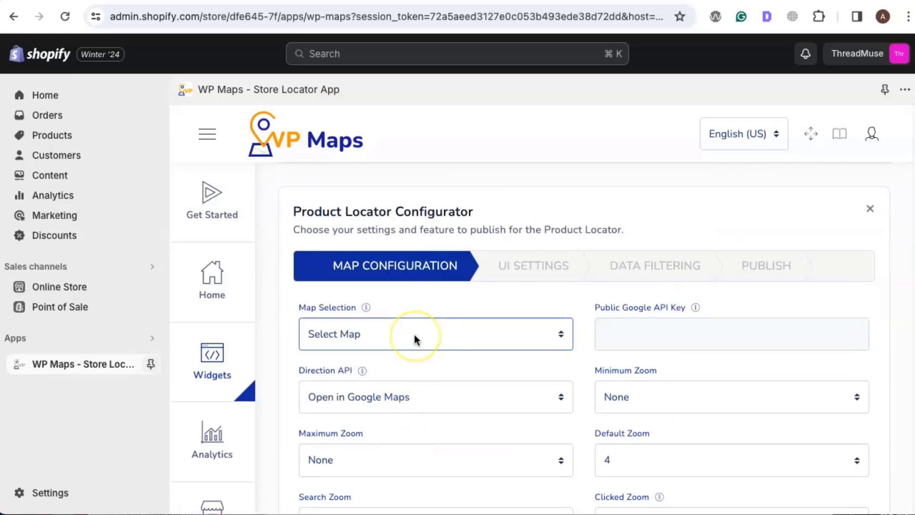
Step: Choose USA Google (google maps) as the widget's map in the map configuration
{"action": "left_click", "coordinate": [414, 333]}
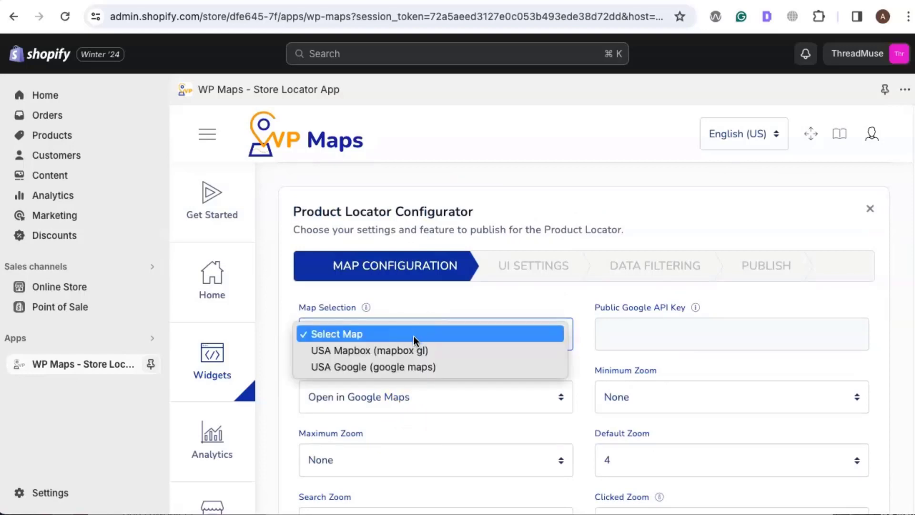
{"action": "left_click", "coordinate": [361, 366]}
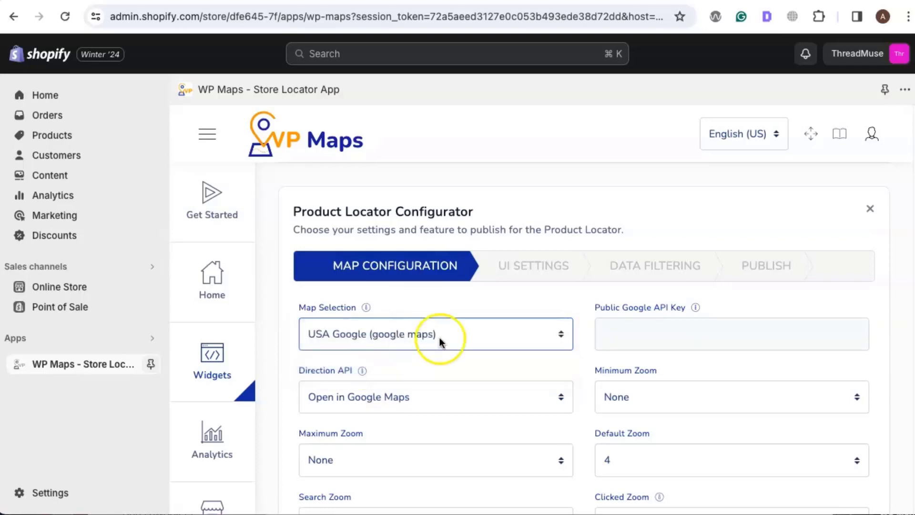
{"action": "scroll", "coordinate": [486, 328], "scroll_direction": "down", "scroll_amount": 1}
{"action": "scroll", "coordinate": [486, 328], "scroll_direction": "down", "scroll_amount": 3}
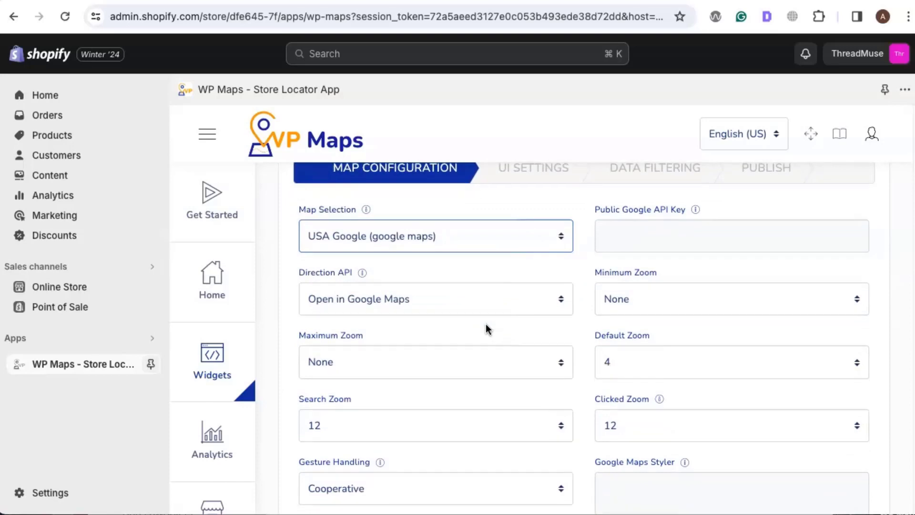
Step: Accept the remaining map configuration options and continue to the UI Settings stage of the Product Locator Configurator
{"action": "scroll", "coordinate": [485, 324], "scroll_direction": "down", "scroll_amount": 6}
{"action": "scroll", "coordinate": [491, 325], "scroll_direction": "down", "scroll_amount": 6}
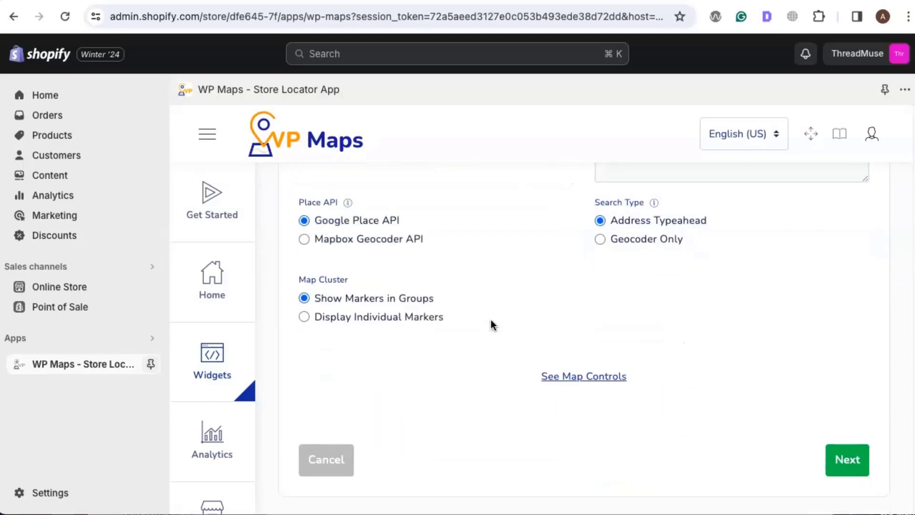
{"action": "left_click", "coordinate": [840, 460]}
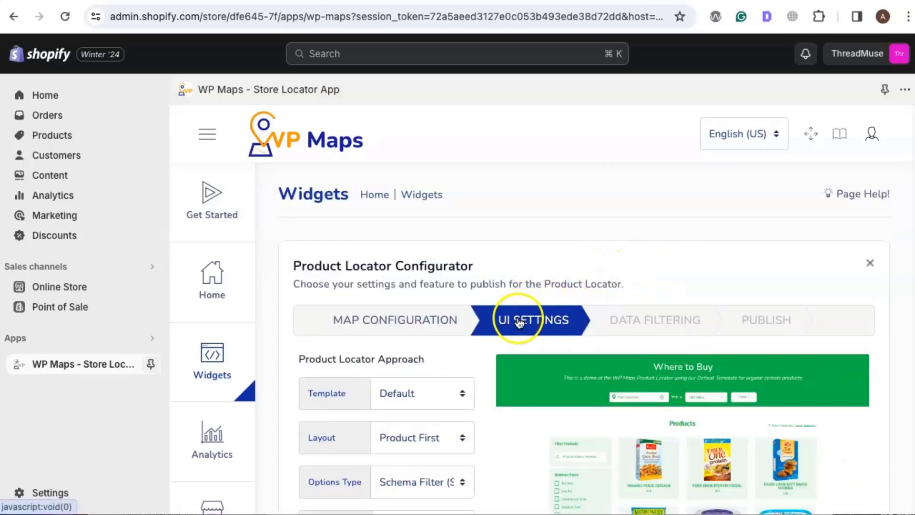
Step: Set the locator's template to Modern and its layout to Store Locator
{"action": "scroll", "coordinate": [477, 334], "scroll_direction": "down", "scroll_amount": 1}
{"action": "left_click", "coordinate": [409, 364]}
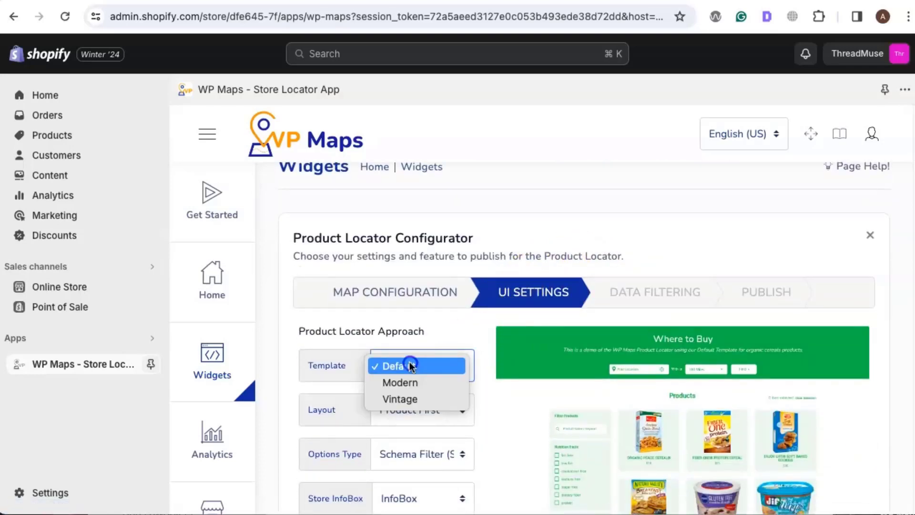
{"action": "left_click", "coordinate": [413, 383]}
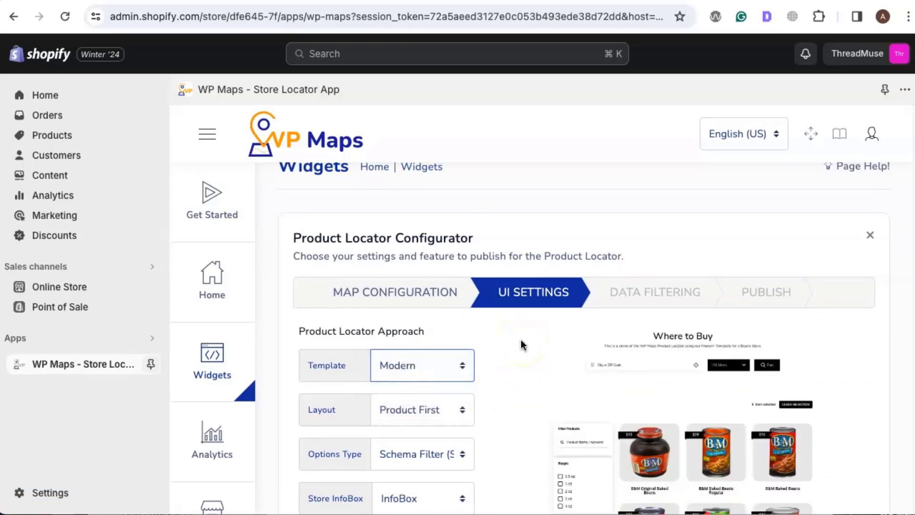
{"action": "left_click", "coordinate": [405, 411]}
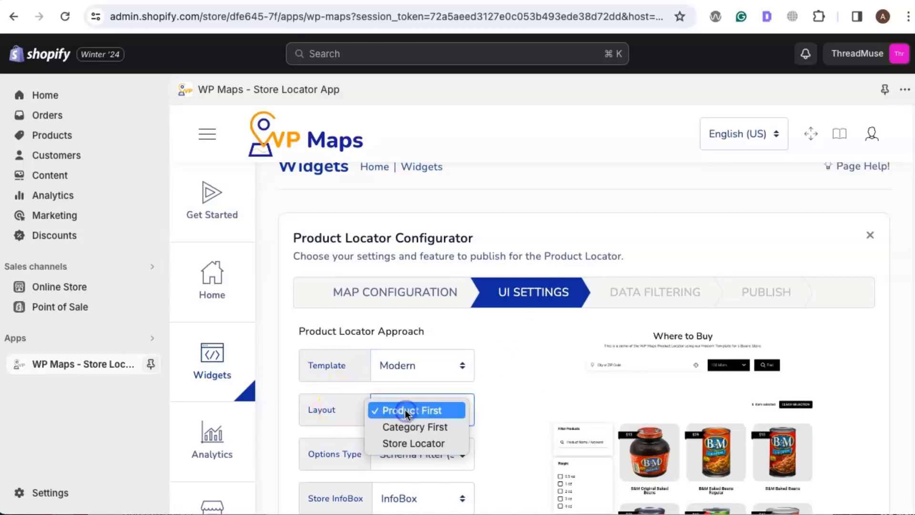
{"action": "left_click", "coordinate": [416, 443]}
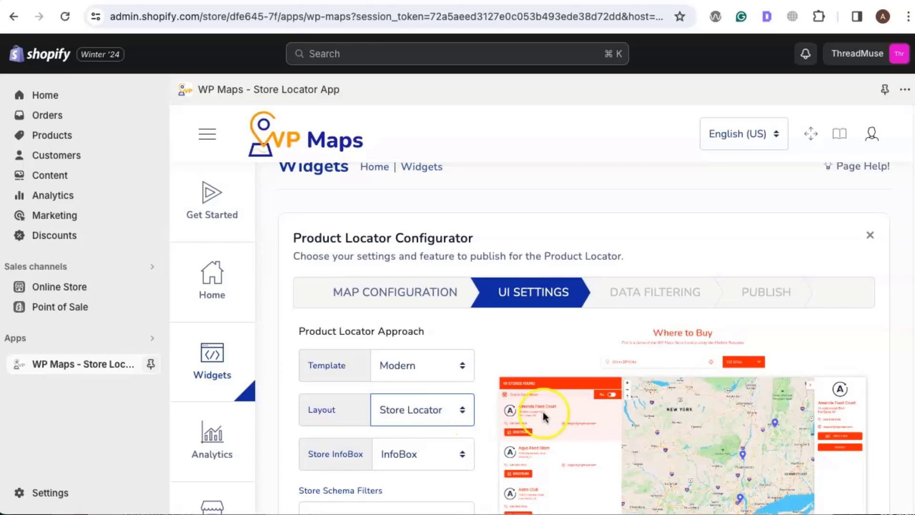
Step: Keep the other UI settings and advance through Data Filtering without adding filters to the Publish stage
{"action": "scroll", "coordinate": [599, 292], "scroll_direction": "down", "scroll_amount": 5}
{"action": "scroll", "coordinate": [599, 293], "scroll_direction": "down", "scroll_amount": 10}
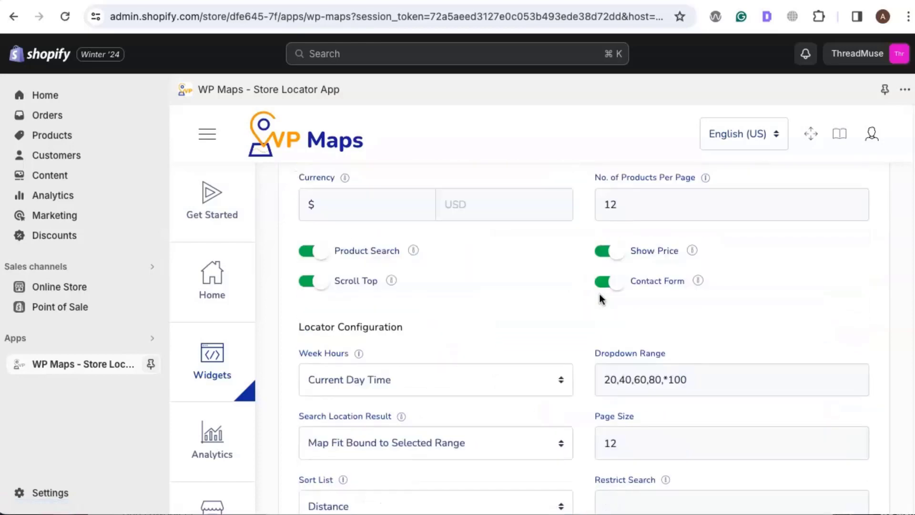
{"action": "scroll", "coordinate": [599, 294], "scroll_direction": "down", "scroll_amount": 2}
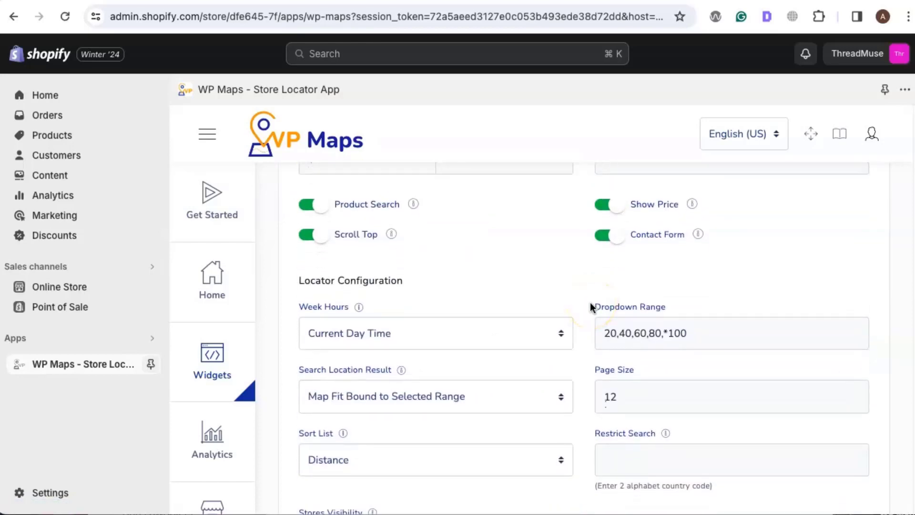
{"action": "scroll", "coordinate": [591, 302], "scroll_direction": "down", "scroll_amount": 10}
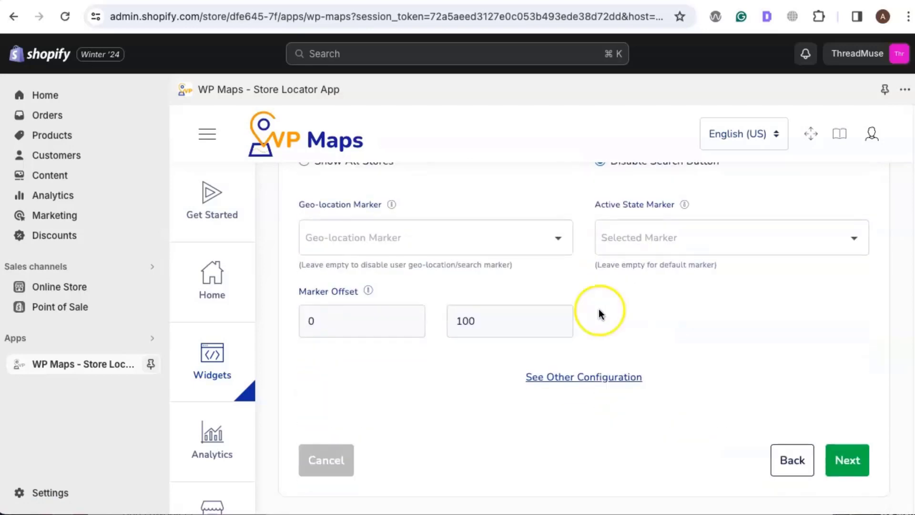
{"action": "left_click", "coordinate": [846, 461]}
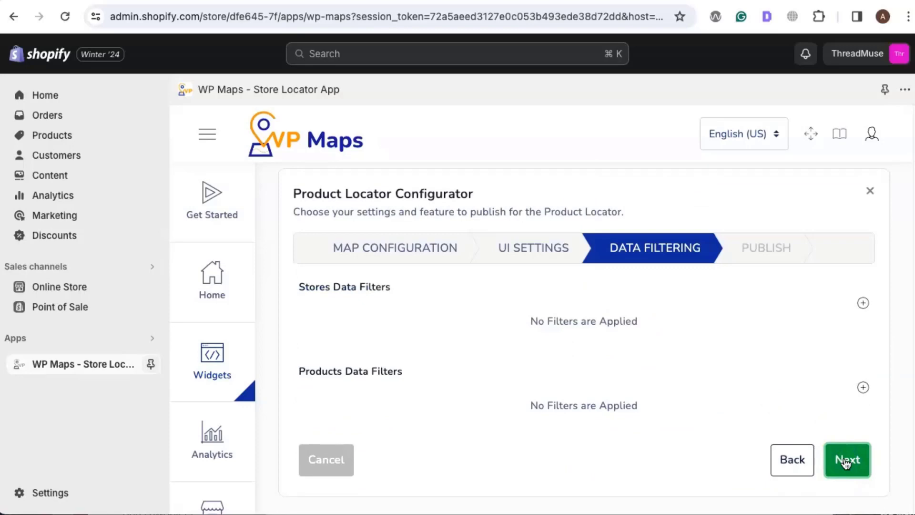
{"action": "left_click", "coordinate": [845, 461]}
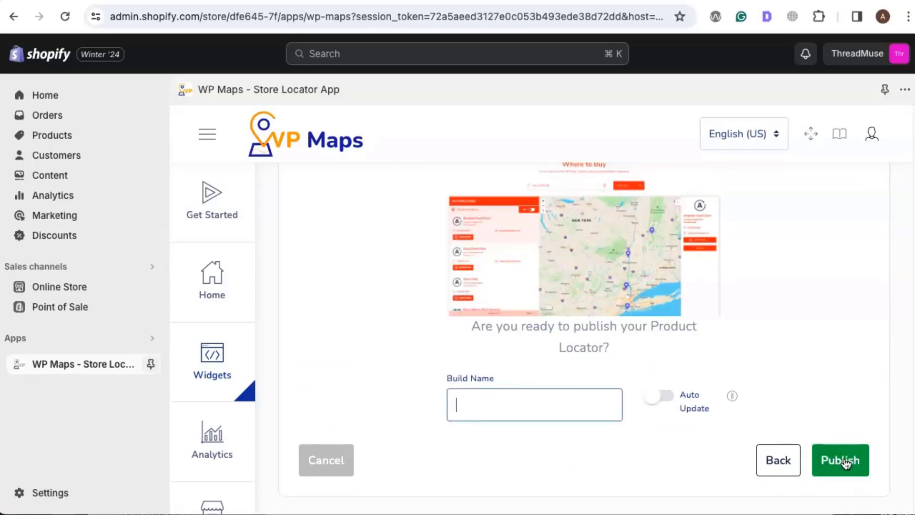
Step: Name the build "Our Pickup Points" and publish the locator
{"action": "type", "text": "Our Pickup Points"}
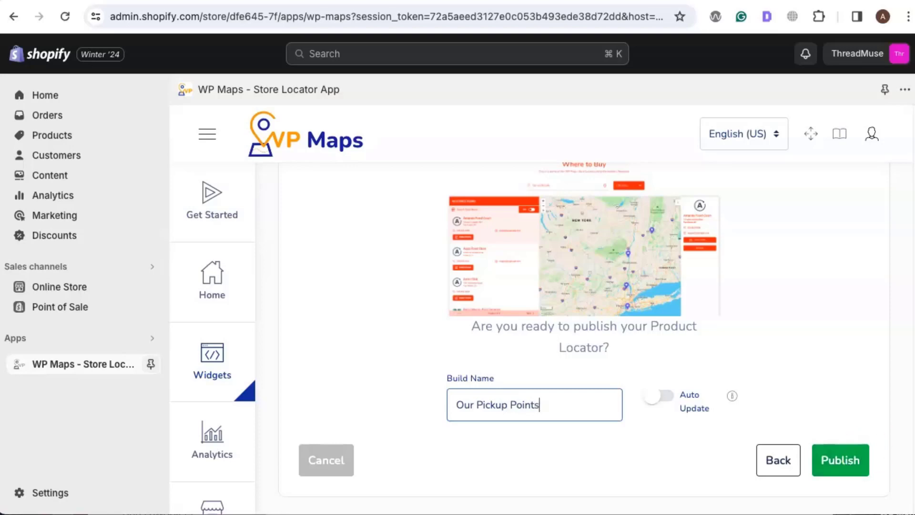
{"action": "left_click", "coordinate": [847, 464]}
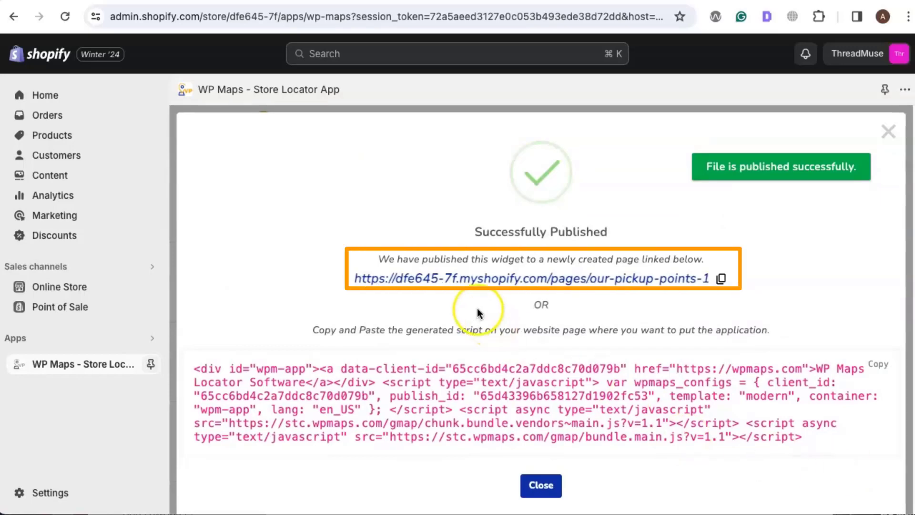
Step: Open the newly published Our Pickup Points page and look over the store locator and its map
{"action": "left_click", "coordinate": [476, 280]}
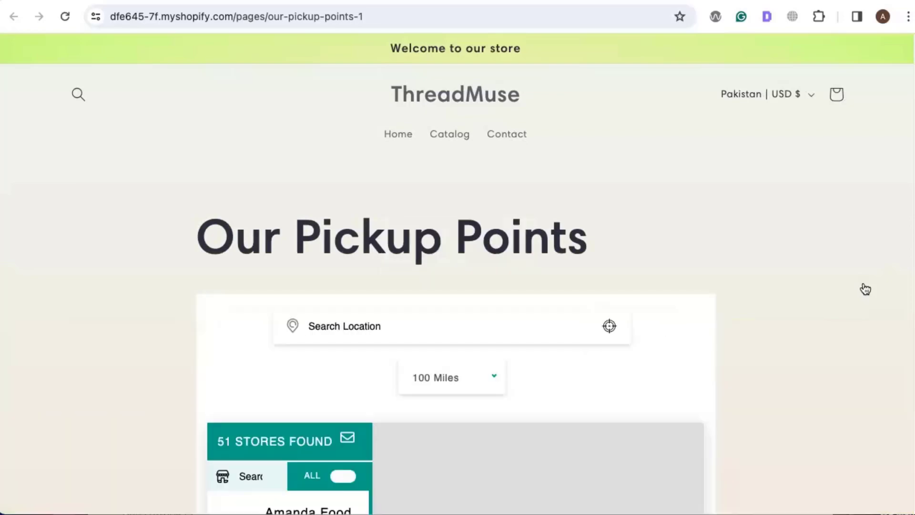
{"action": "scroll", "coordinate": [751, 268], "scroll_direction": "down", "scroll_amount": 1}
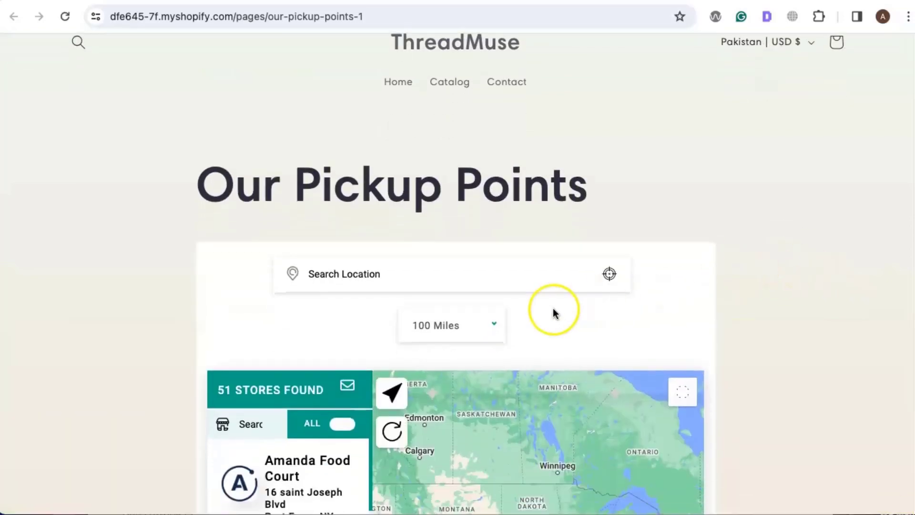
{"action": "scroll", "coordinate": [553, 313], "scroll_direction": "down", "scroll_amount": 3}
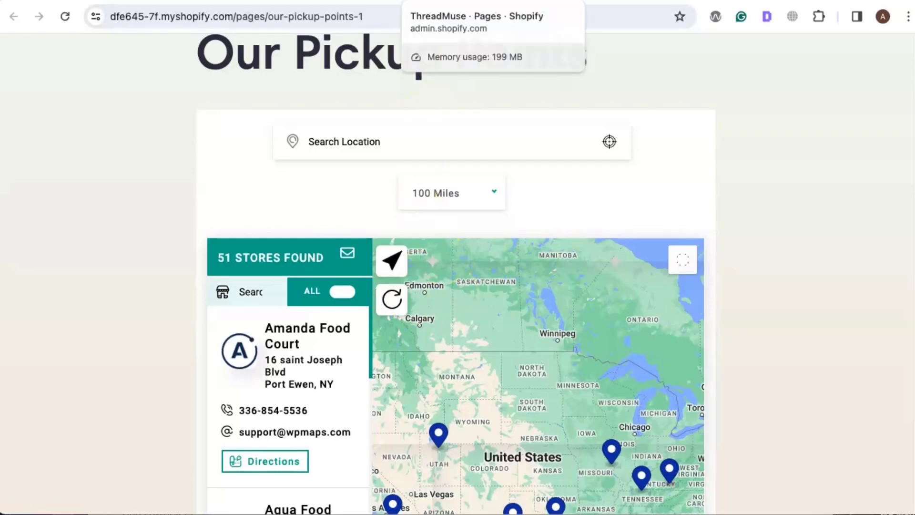
Step: Return to the Shopify admin, open the Sense theme for customization and switch the editor to the Cart template
{"action": "left_click", "coordinate": [446, 1]}
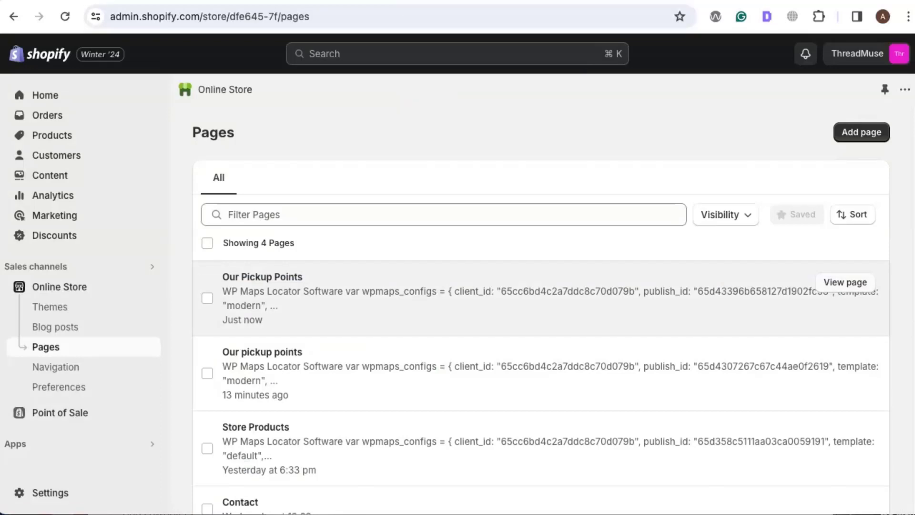
{"action": "left_click", "coordinate": [56, 312]}
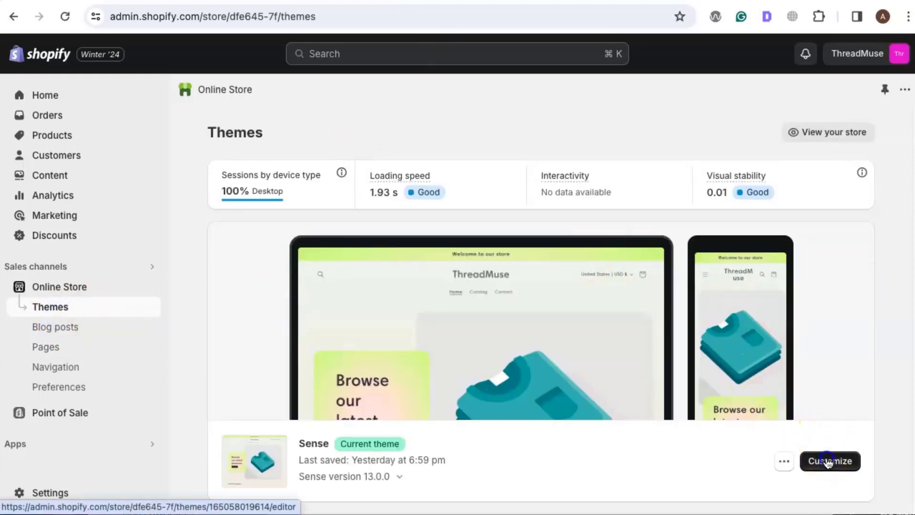
{"action": "left_click", "coordinate": [829, 461]}
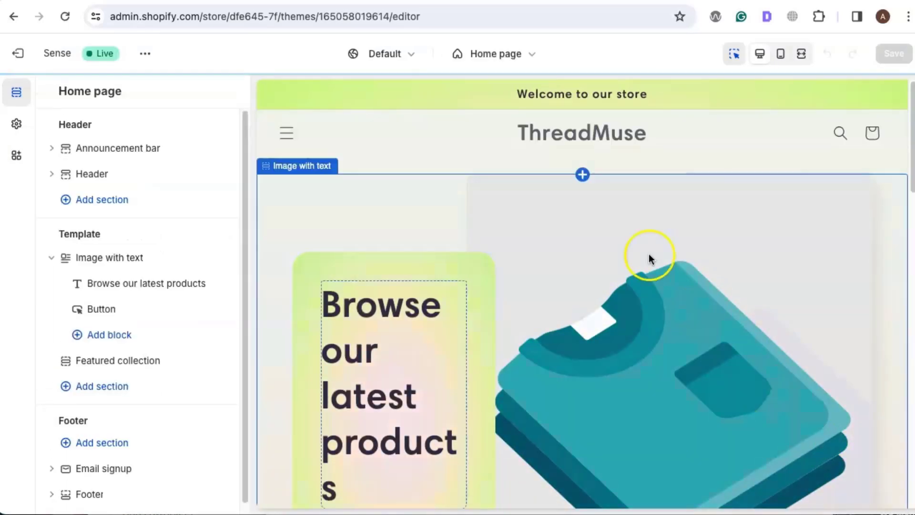
{"action": "left_click", "coordinate": [508, 60]}
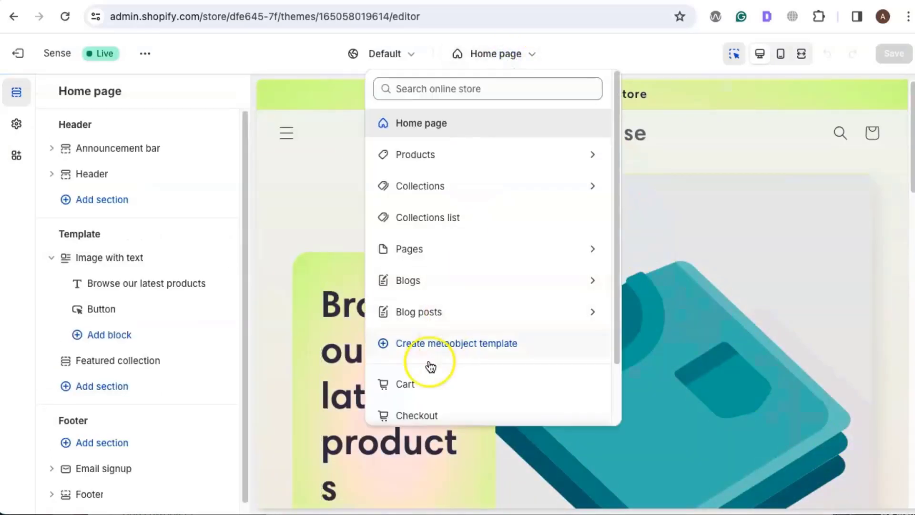
{"action": "left_click", "coordinate": [414, 393]}
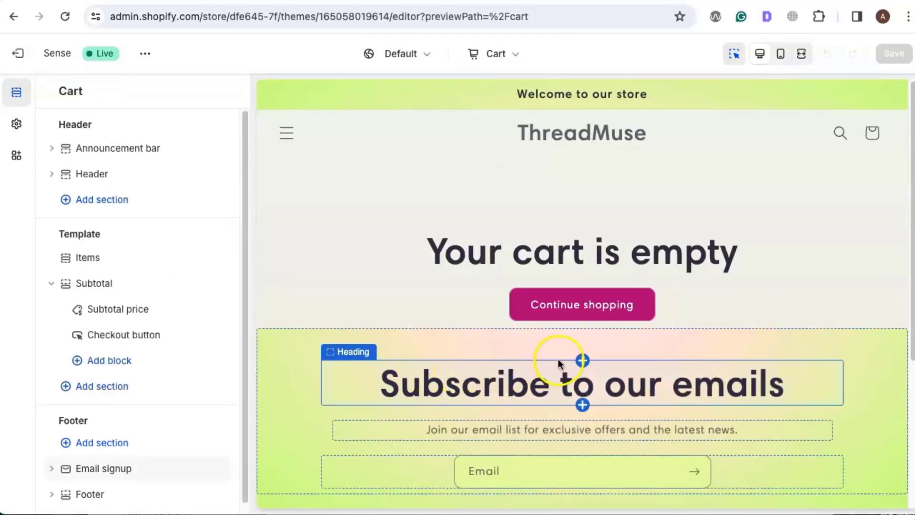
Step: Add the WP Maps Widget app section to the Cart template, above the email signup
{"action": "left_click", "coordinate": [584, 333]}
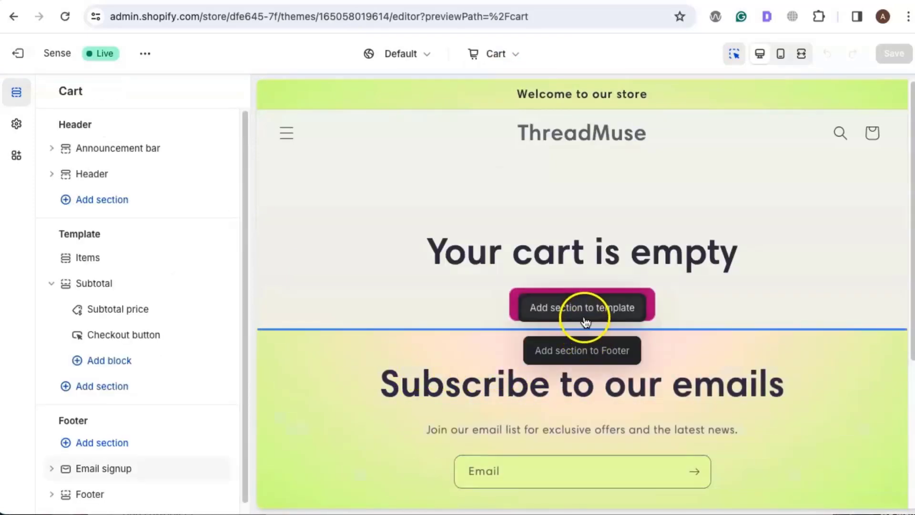
{"action": "left_click", "coordinate": [584, 318]}
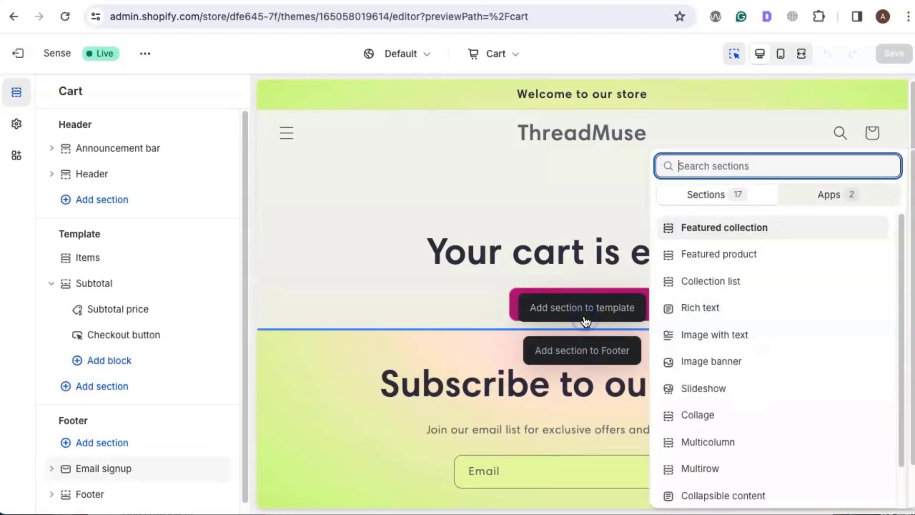
{"action": "left_click", "coordinate": [829, 194]}
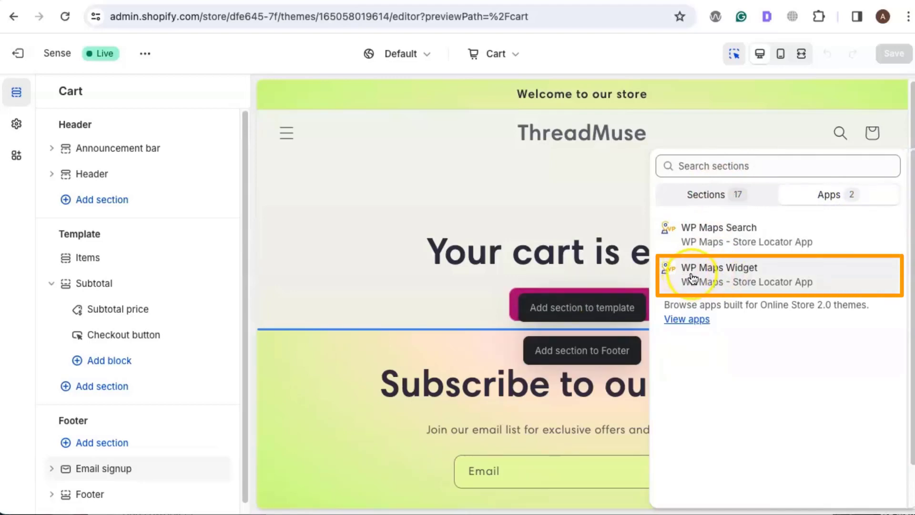
{"action": "left_click", "coordinate": [732, 275]}
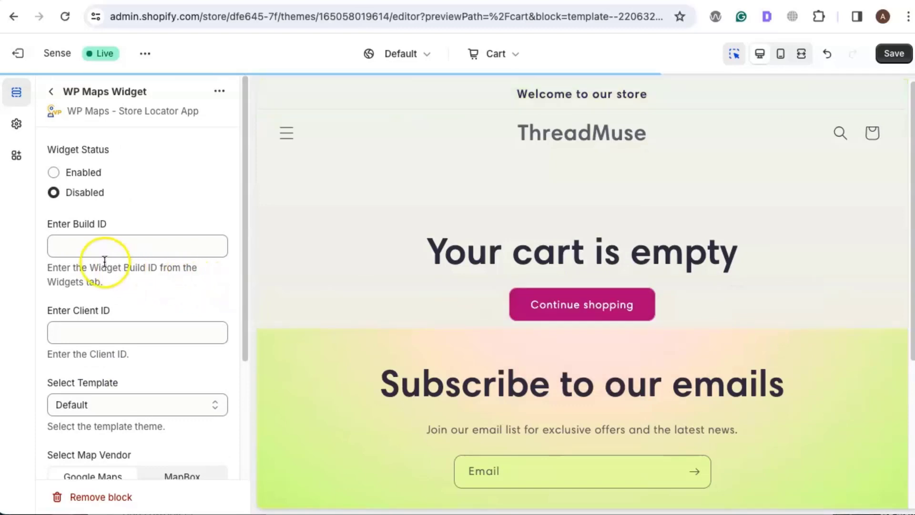
Step: Open the WP Maps app from the widget block's settings and go to its Widgets page
{"action": "left_click", "coordinate": [95, 248]}
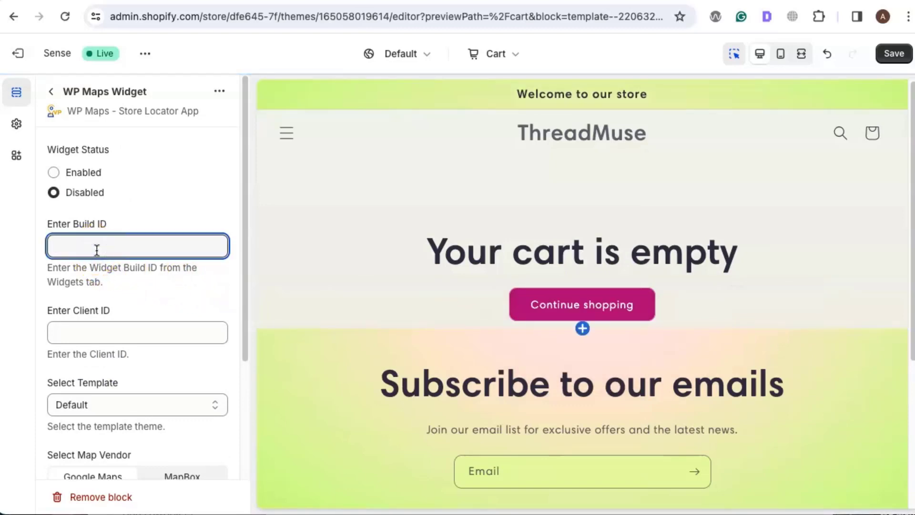
{"action": "scroll", "coordinate": [118, 269], "scroll_direction": "down", "scroll_amount": 1}
{"action": "scroll", "coordinate": [118, 269], "scroll_direction": "down", "scroll_amount": 3}
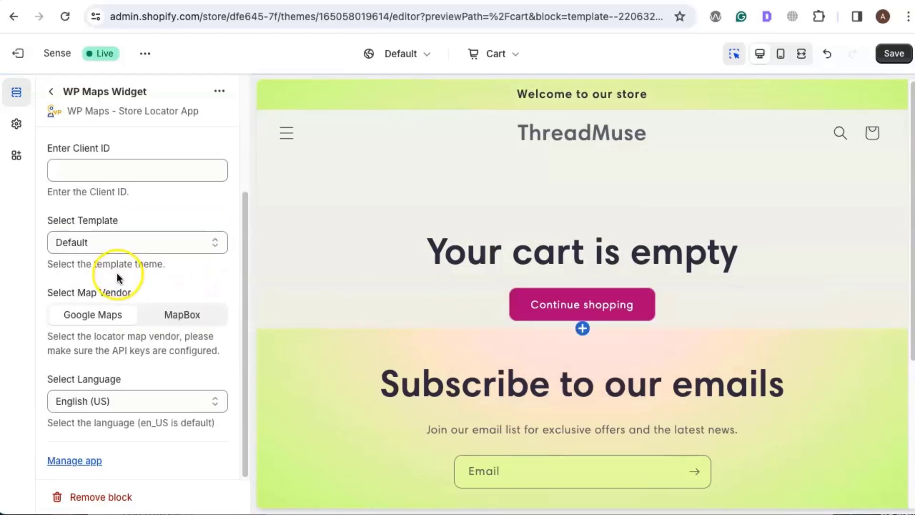
{"action": "left_click", "coordinate": [84, 462]}
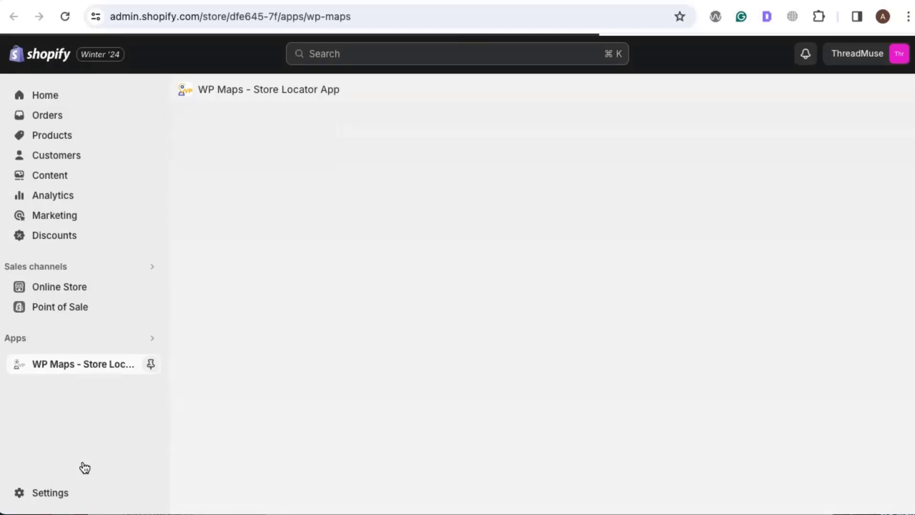
{"action": "scroll", "coordinate": [220, 292], "scroll_direction": "down", "scroll_amount": 1}
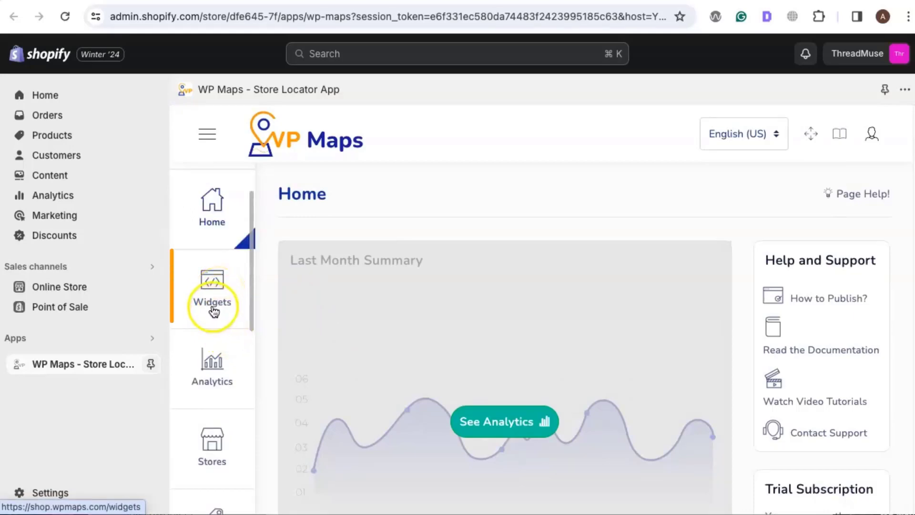
{"action": "left_click", "coordinate": [213, 306]}
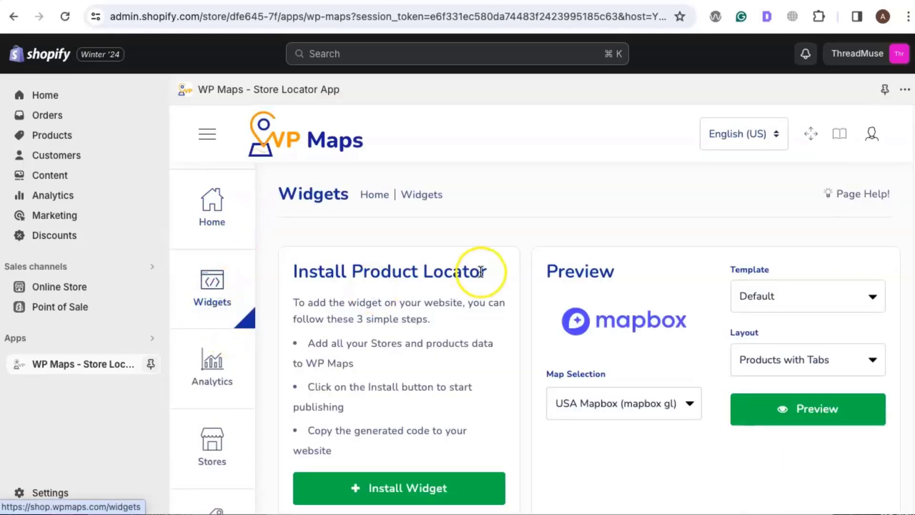
Step: Copy the Build ID of the Our Pickup Points build and return to the Build ID setting in the theme editor
{"action": "scroll", "coordinate": [479, 271], "scroll_direction": "down", "scroll_amount": 8}
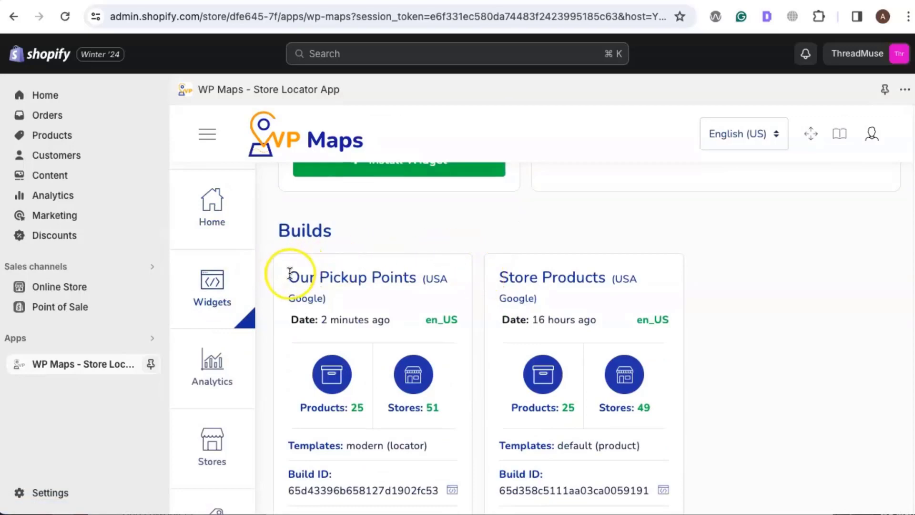
{"action": "scroll", "coordinate": [421, 276], "scroll_direction": "down", "scroll_amount": 1}
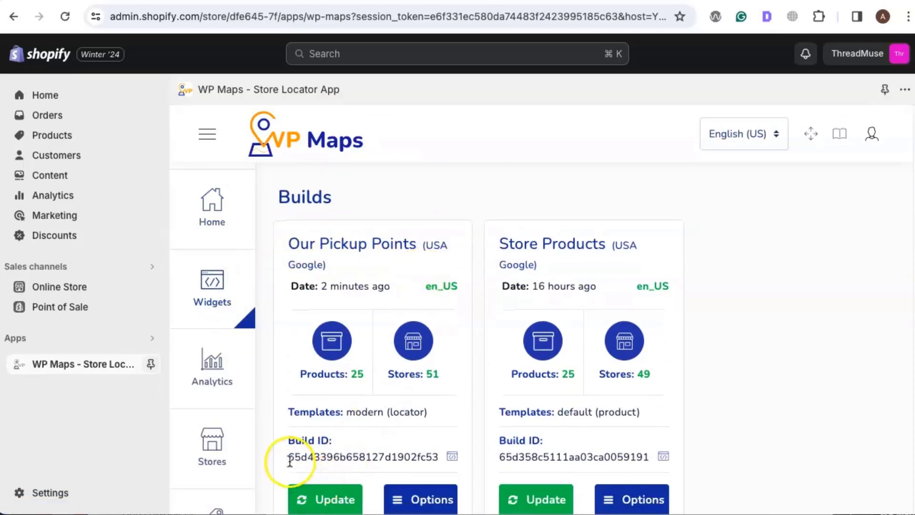
{"action": "left_click_drag", "start_coordinate": [288, 456], "coordinate": [429, 456]}
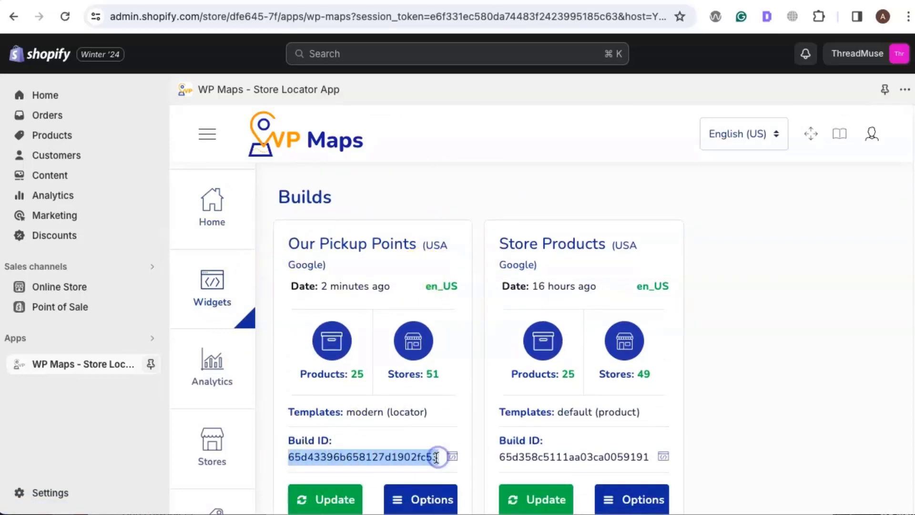
{"action": "right_click", "coordinate": [433, 456]}
{"action": "left_click", "coordinate": [465, 451]}
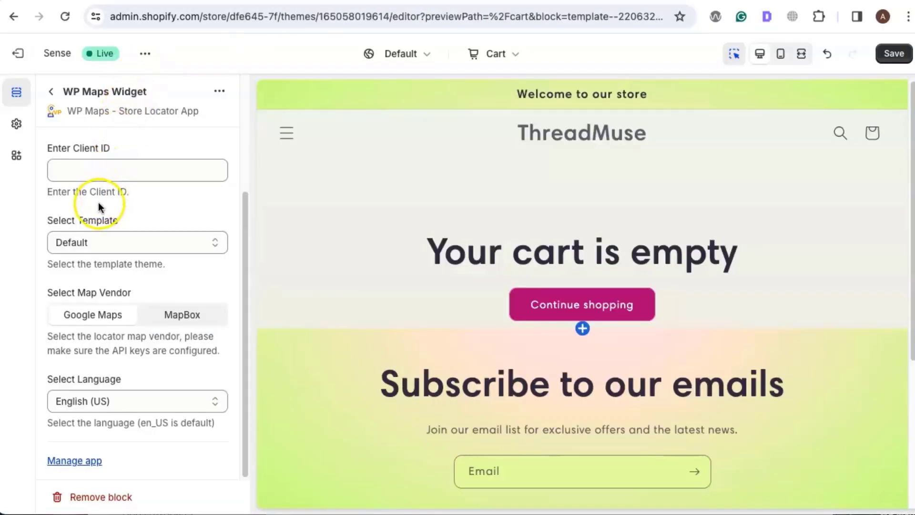
{"action": "scroll", "coordinate": [99, 227], "scroll_direction": "up", "scroll_amount": 3}
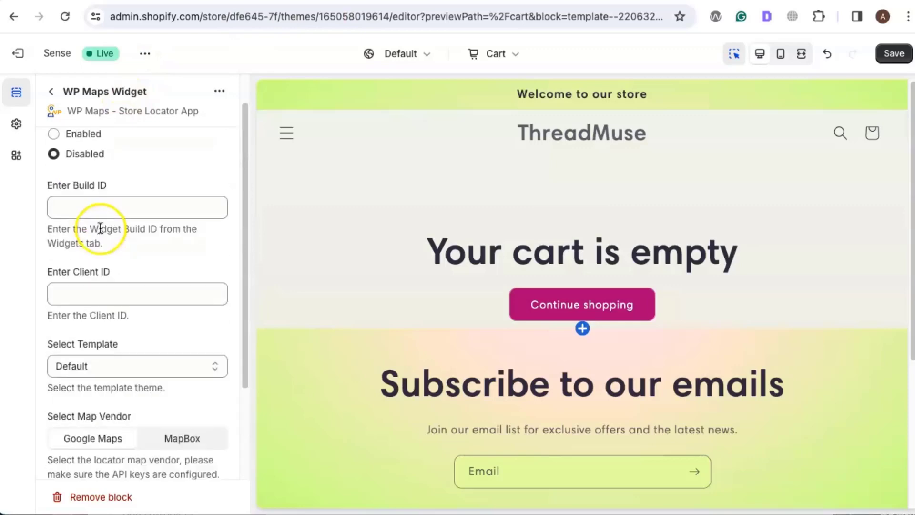
Step: Paste the copied Build ID into the widget block's Build ID setting and return to the WP Maps app
{"action": "left_click", "coordinate": [95, 215]}
{"action": "key", "text": "ctrl+v"}
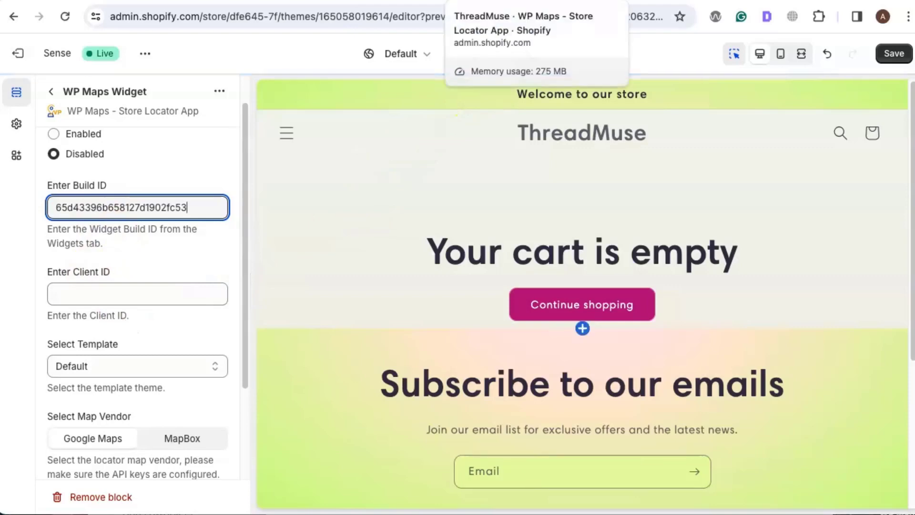
{"action": "left_click", "coordinate": [478, 2]}
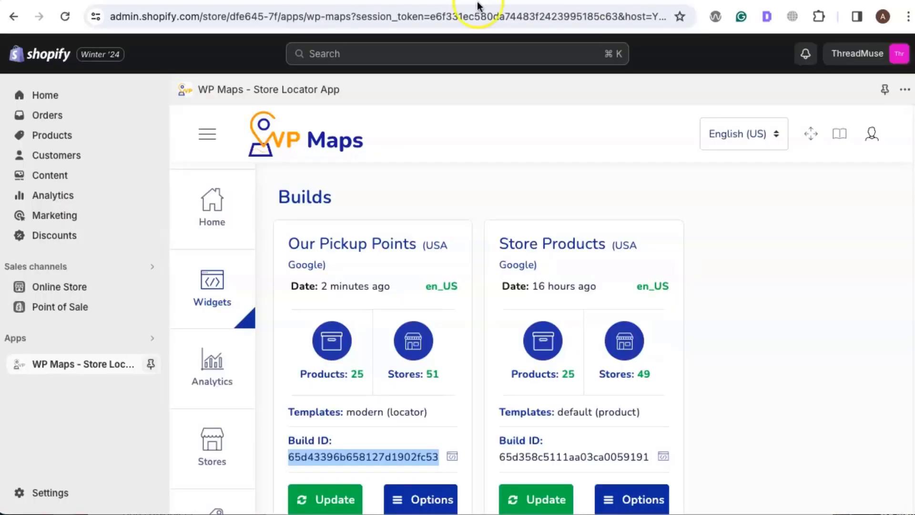
Step: Open the Access Token section of the WP Maps Super Admin configuration and copy the Client ID
{"action": "scroll", "coordinate": [232, 311], "scroll_direction": "up", "scroll_amount": 5}
{"action": "scroll", "coordinate": [229, 324], "scroll_direction": "down", "scroll_amount": 1}
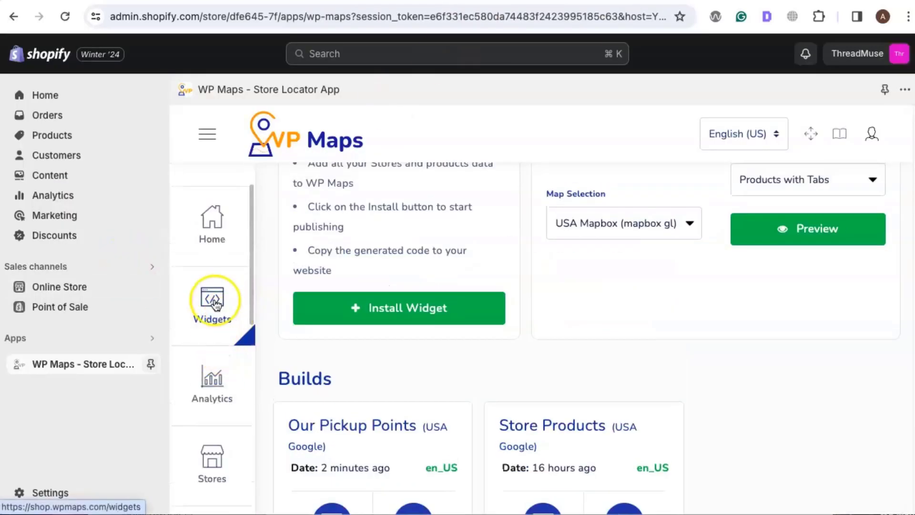
{"action": "scroll", "coordinate": [213, 417], "scroll_direction": "down", "scroll_amount": 5}
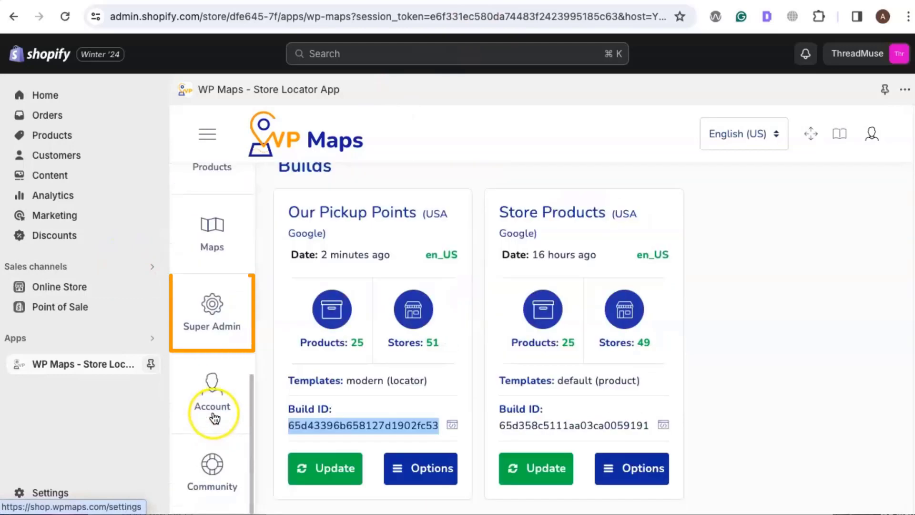
{"action": "left_click", "coordinate": [214, 310]}
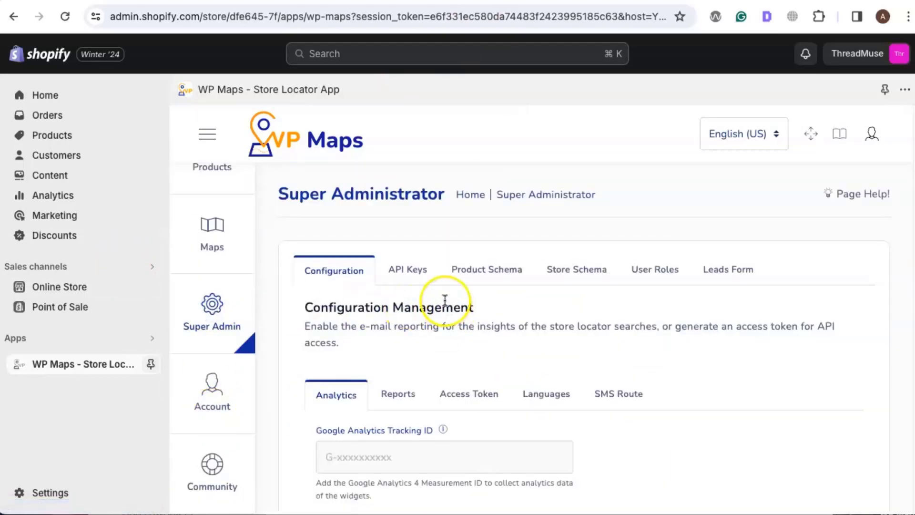
{"action": "left_click", "coordinate": [470, 402]}
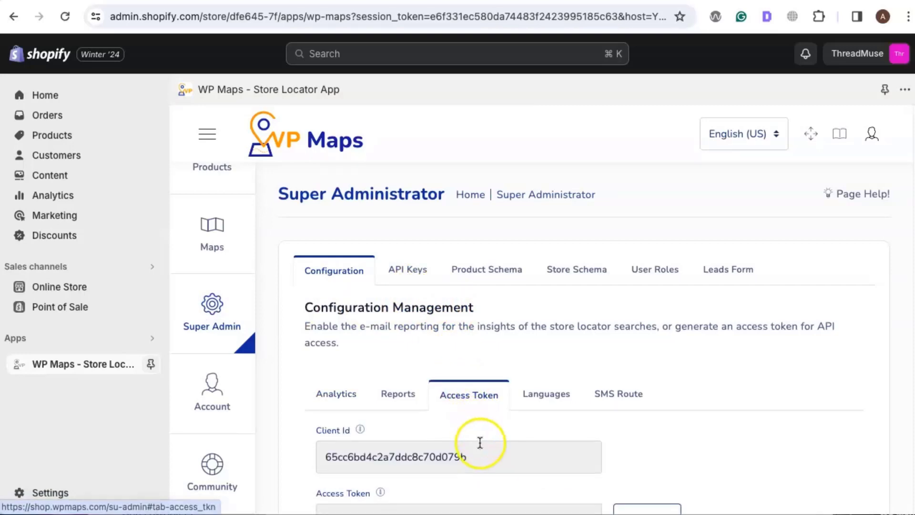
{"action": "left_click_drag", "start_coordinate": [485, 462], "coordinate": [302, 458]}
{"action": "right_click", "coordinate": [356, 455]}
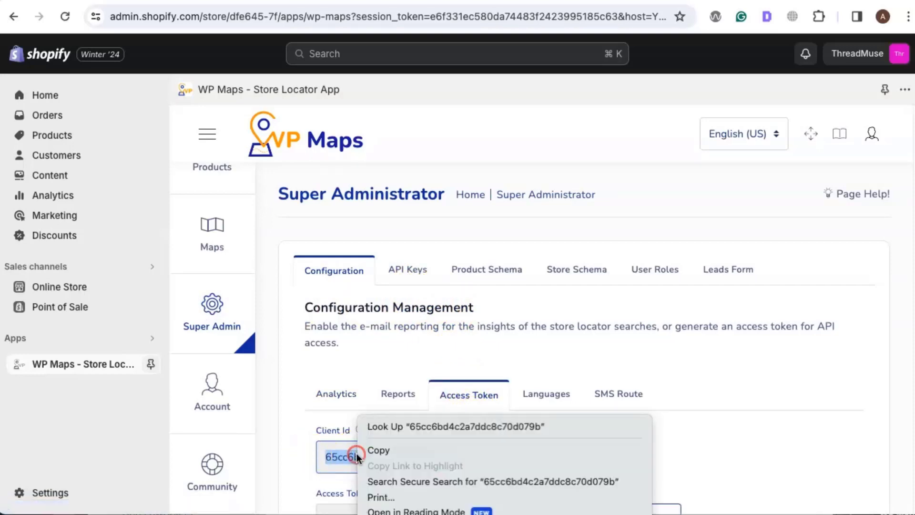
{"action": "left_click", "coordinate": [371, 451]}
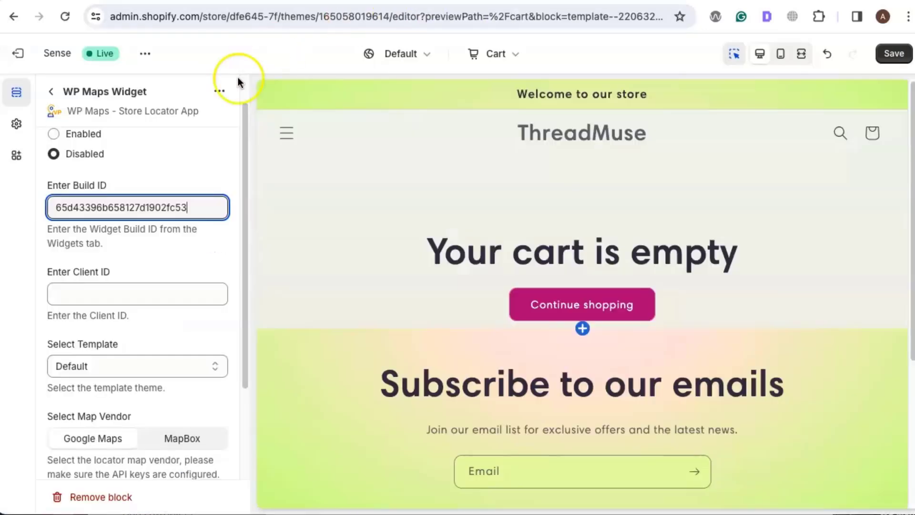
Step: Back in the theme editor, paste the Client ID into the widget block's settings and set the Widget Status to Enabled
{"action": "left_click", "coordinate": [86, 296]}
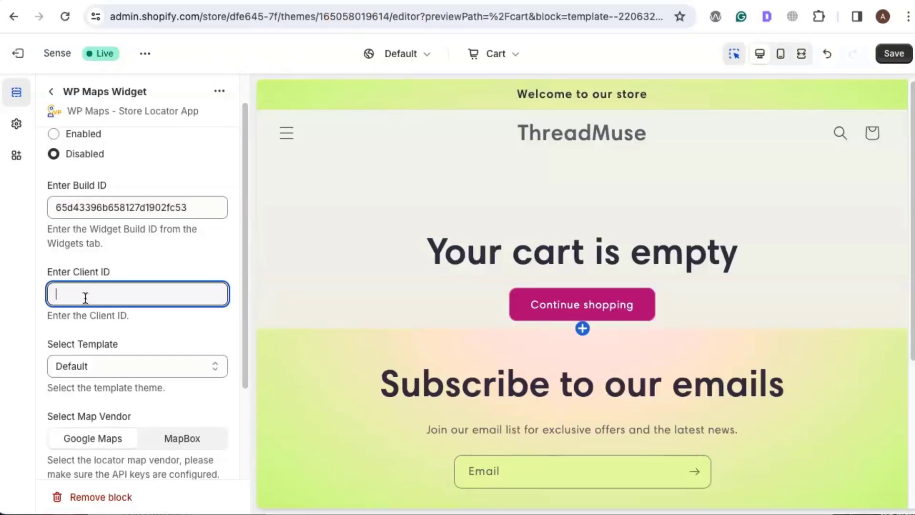
{"action": "key", "text": "ctrl+v"}
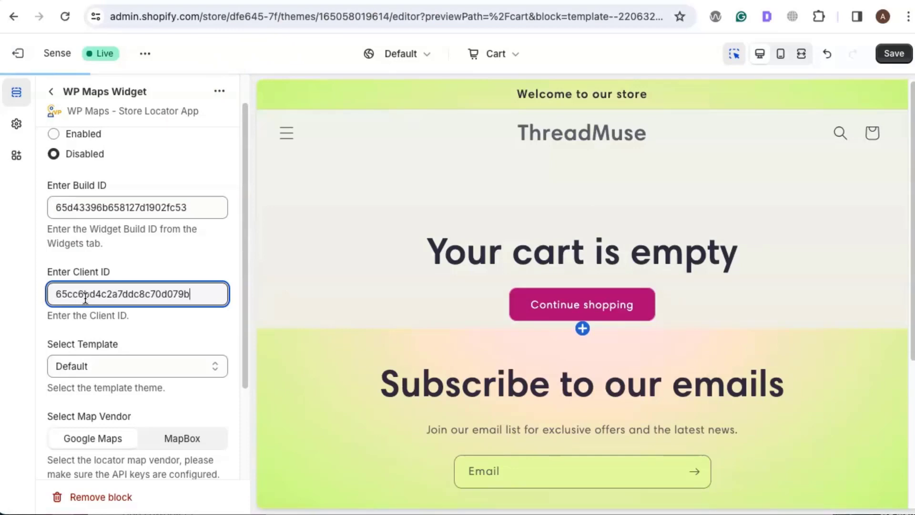
{"action": "scroll", "coordinate": [45, 173], "scroll_direction": "up", "scroll_amount": 1}
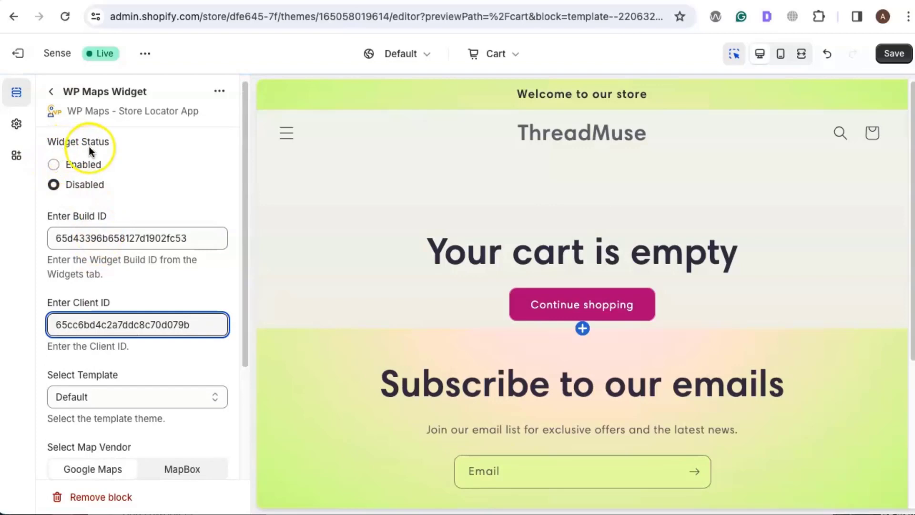
{"action": "left_click", "coordinate": [54, 164]}
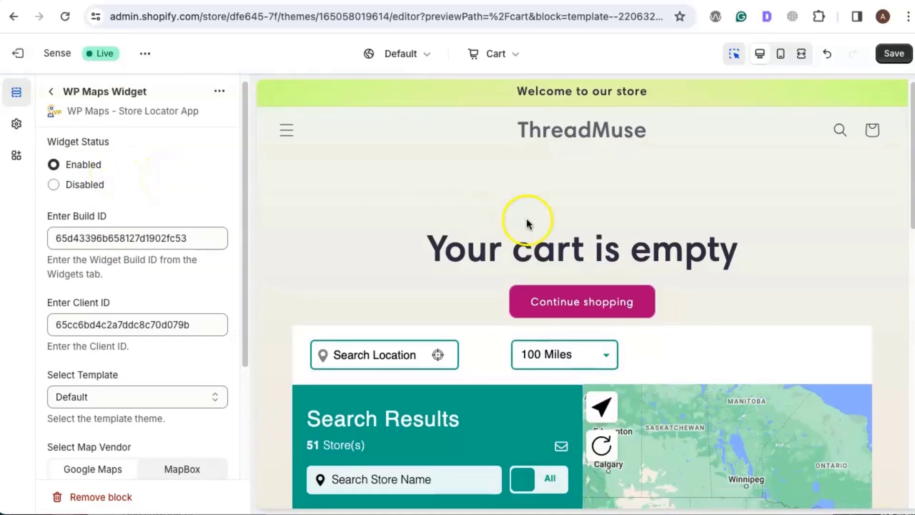
Step: Search the store locator in the cart page preview by store name for "Pickup Point 1"
{"action": "scroll", "coordinate": [528, 219], "scroll_direction": "down", "scroll_amount": 8}
{"action": "scroll", "coordinate": [447, 225], "scroll_direction": "up", "scroll_amount": 4}
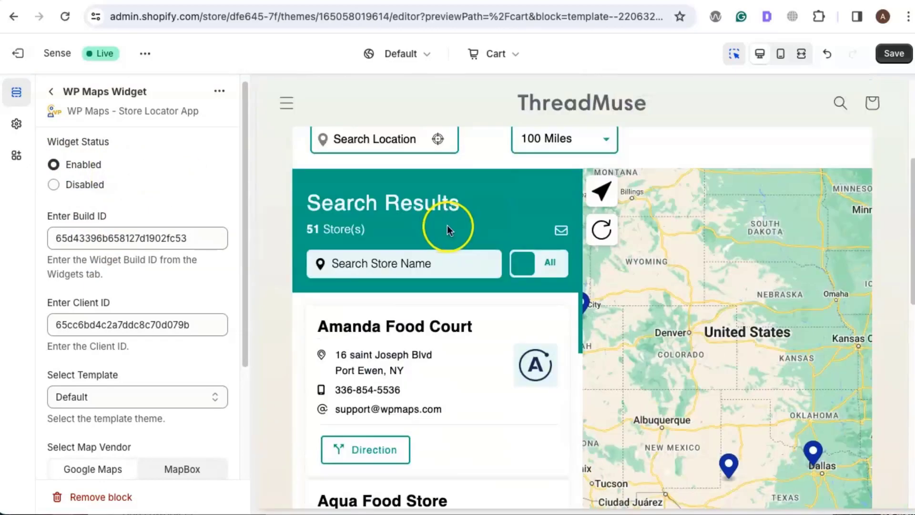
{"action": "left_click", "coordinate": [393, 270]}
{"action": "type", "text": "P"}
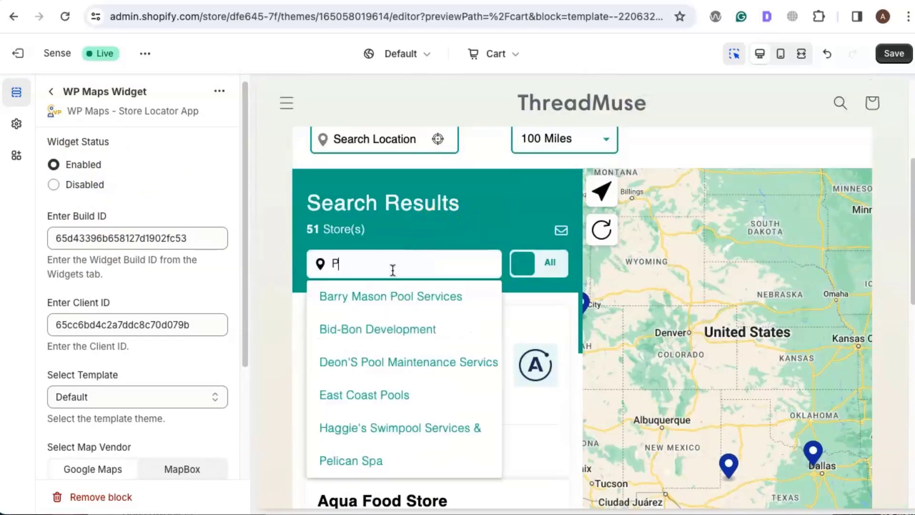
{"action": "type", "text": "ickup"}
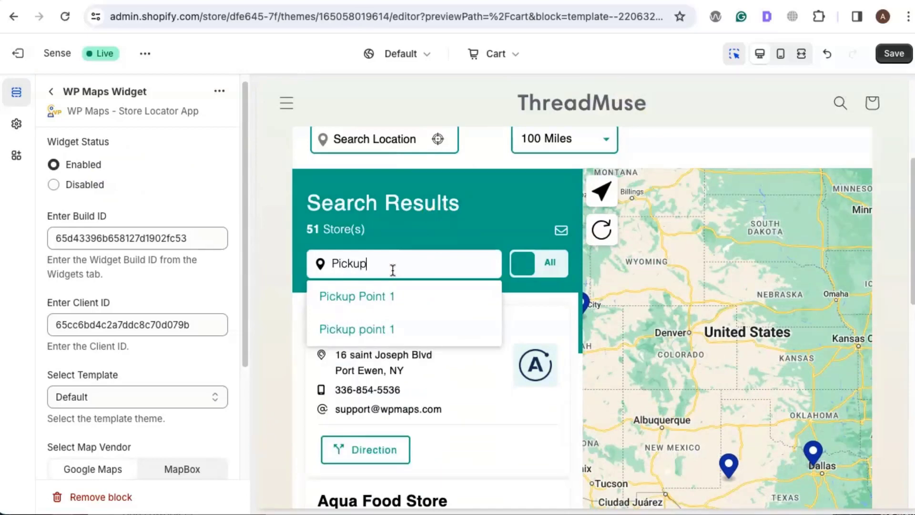
{"action": "type", "text": " Point 1"}
{"action": "key", "text": "Return"}
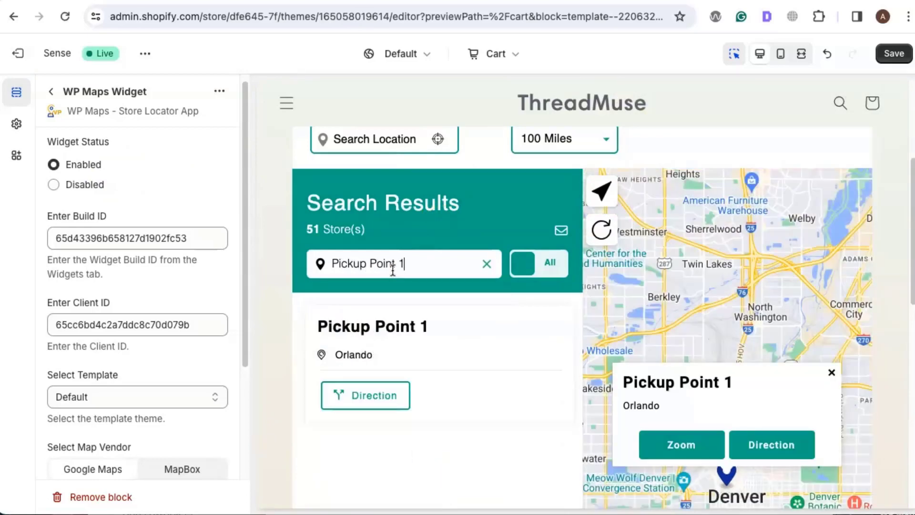